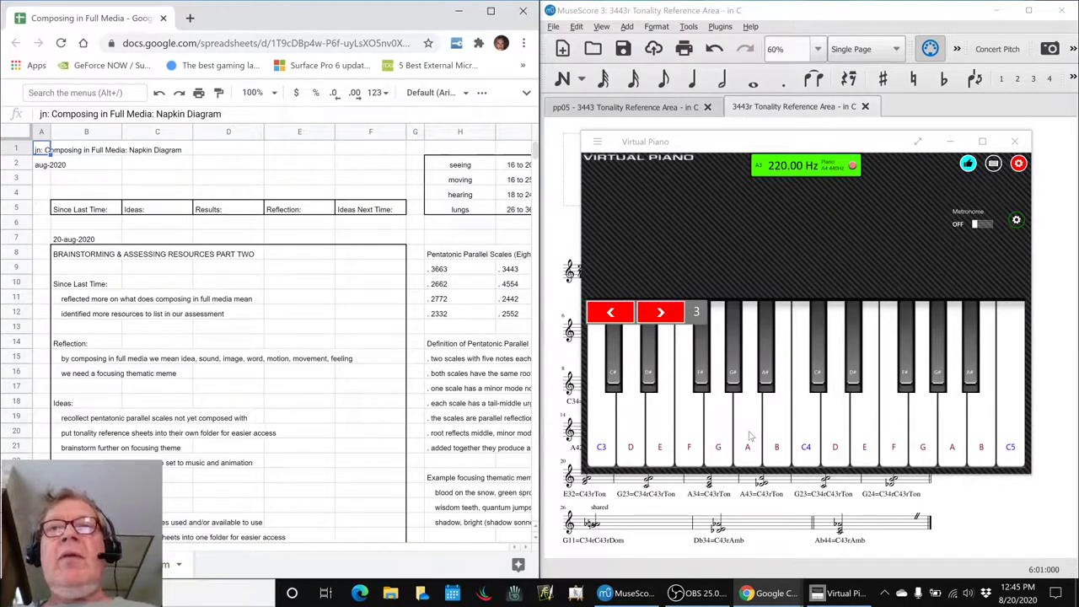
Step: Play the opening phrase G#, A, C4, G#, A, C#4, C4 on Virtual Piano
{"action": "left_click", "coordinate": [735, 384]}
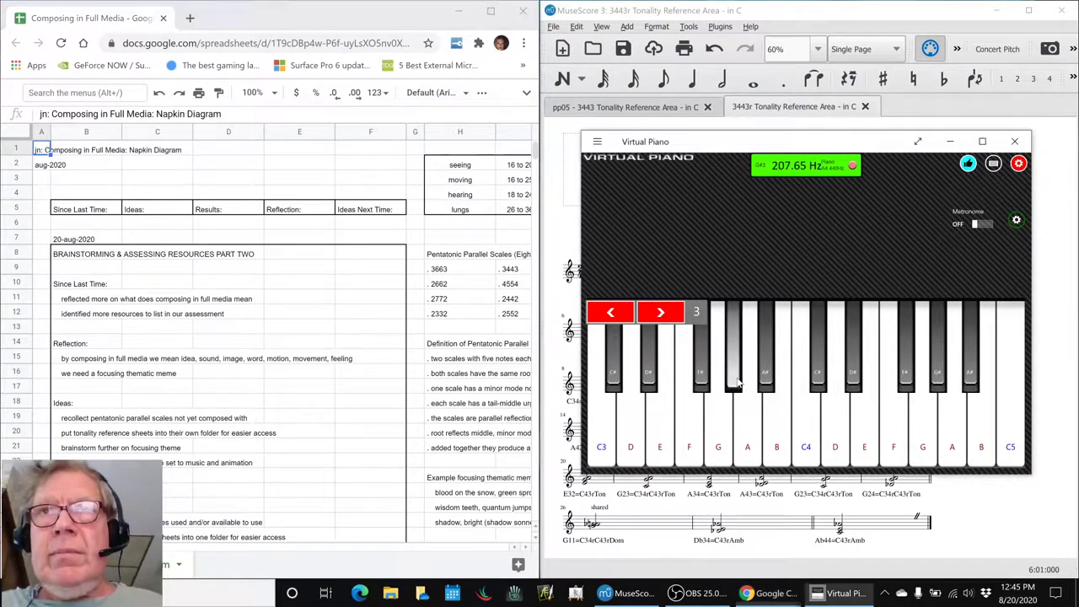
{"action": "left_click", "coordinate": [746, 426]}
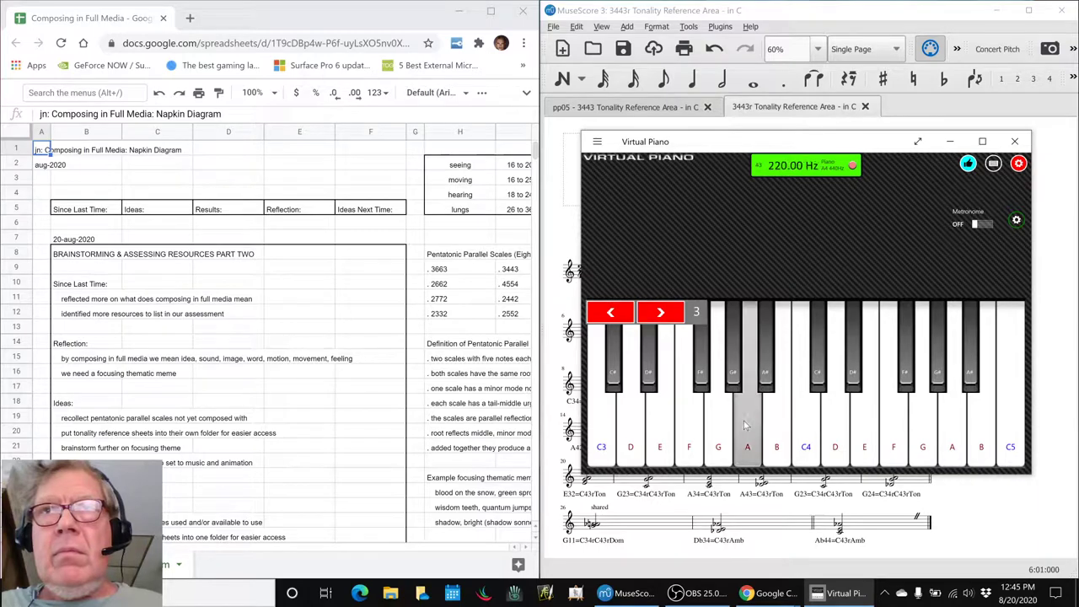
{"action": "left_click", "coordinate": [797, 435]}
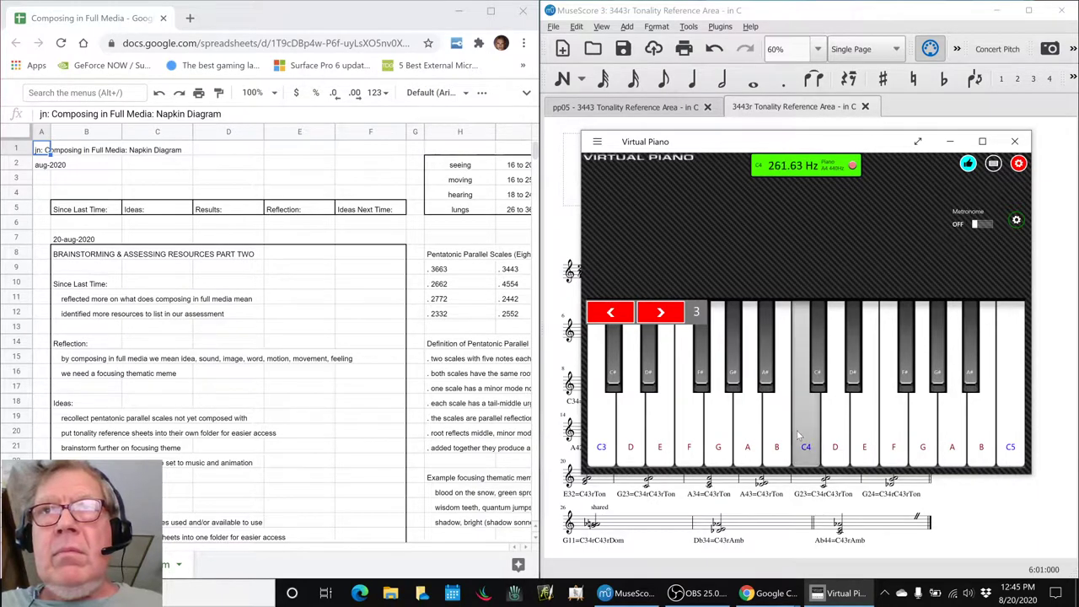
{"action": "left_click", "coordinate": [739, 386]}
{"action": "left_click", "coordinate": [750, 440]}
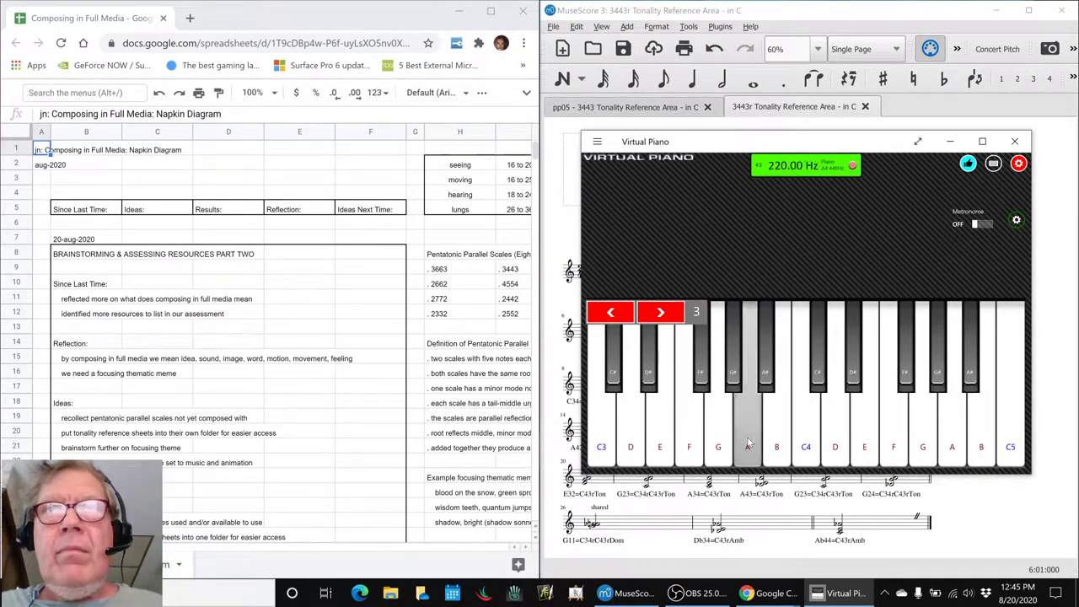
{"action": "left_click", "coordinate": [819, 378]}
{"action": "left_click", "coordinate": [805, 422]}
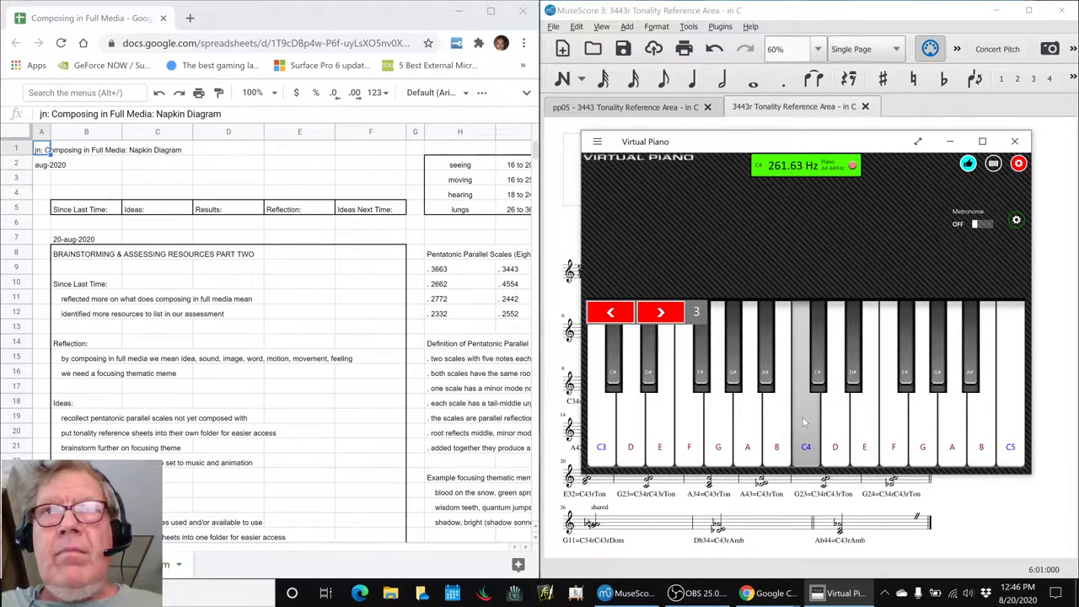
Step: Finish the motif with G#, A, C4, G#, A, G and a closing G#
{"action": "left_click", "coordinate": [739, 379]}
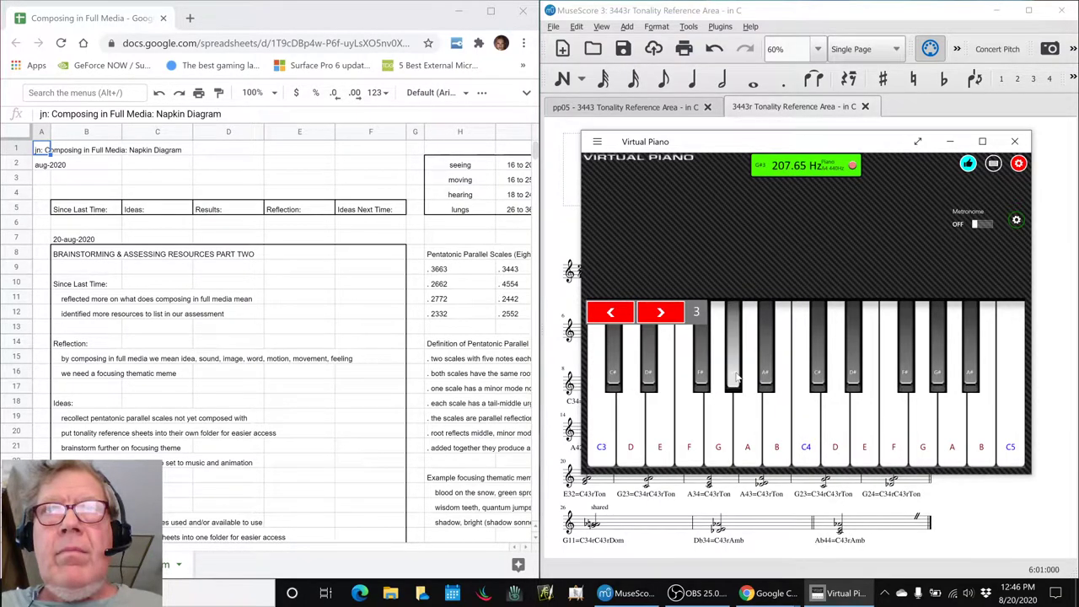
{"action": "left_click", "coordinate": [751, 425]}
{"action": "left_click", "coordinate": [801, 439]}
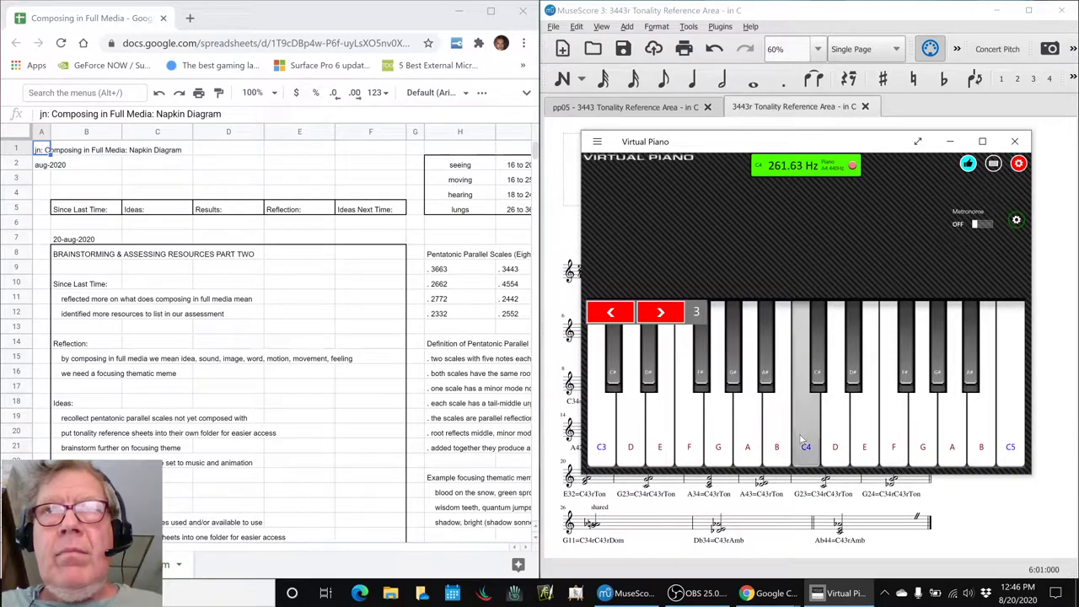
{"action": "left_click", "coordinate": [736, 376]}
{"action": "left_click", "coordinate": [744, 421]}
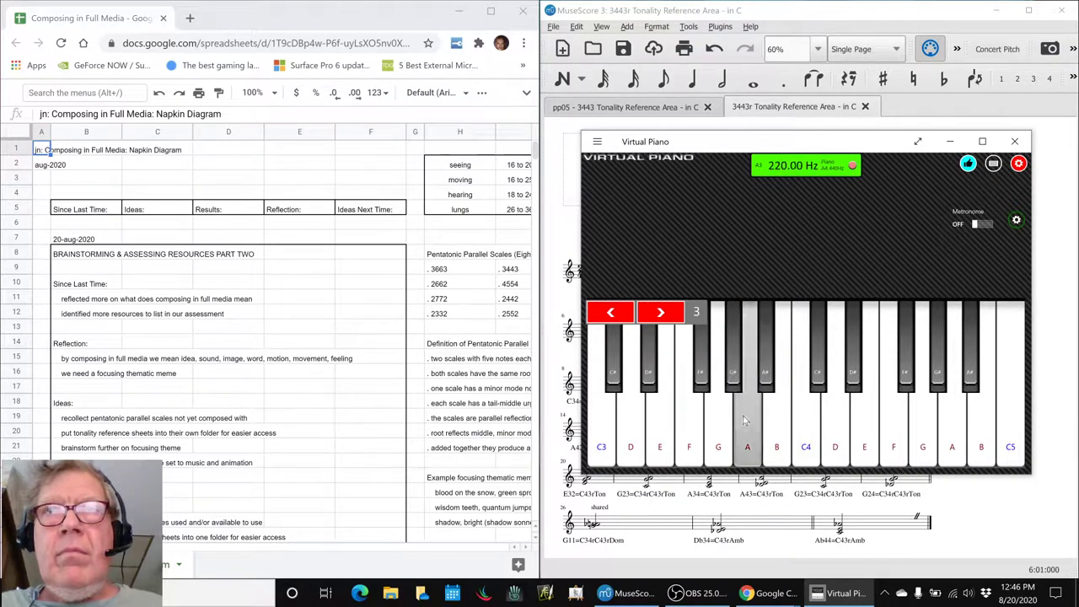
{"action": "left_click", "coordinate": [726, 424]}
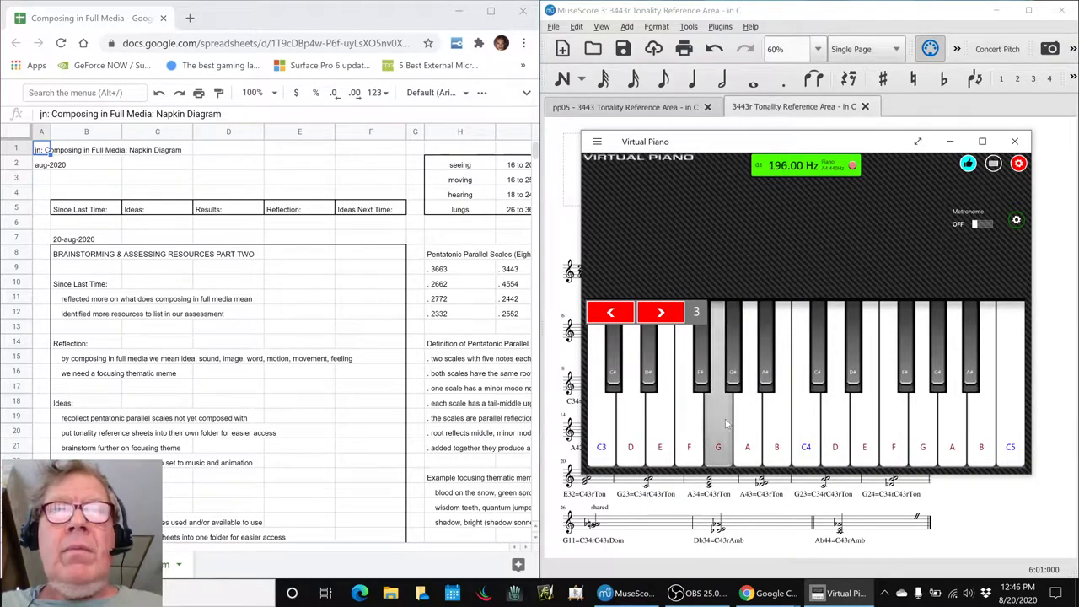
{"action": "left_click", "coordinate": [736, 387]}
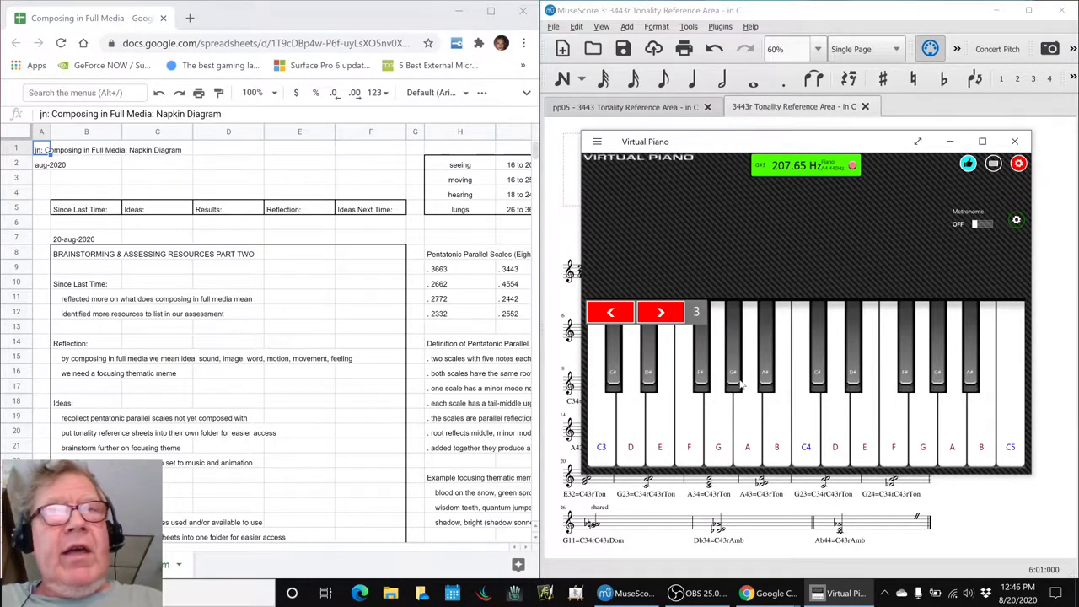
{"action": "key", "text": "alt+Tab"}
{"action": "key", "text": "alt+Tab"}
{"action": "key", "text": "alt+Tab"}
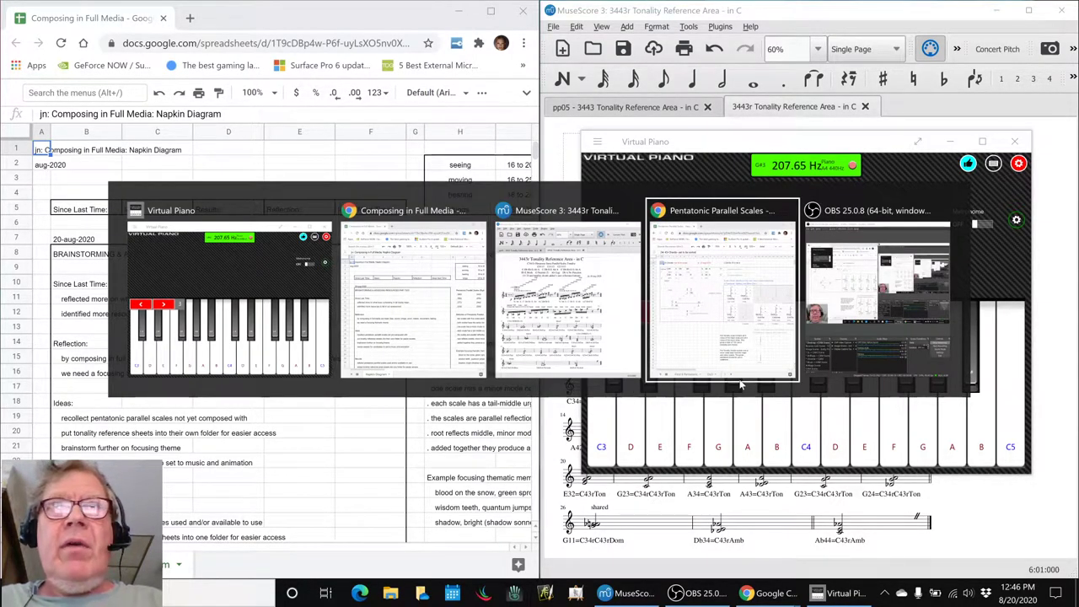
{"action": "key", "text": "alt+Tab"}
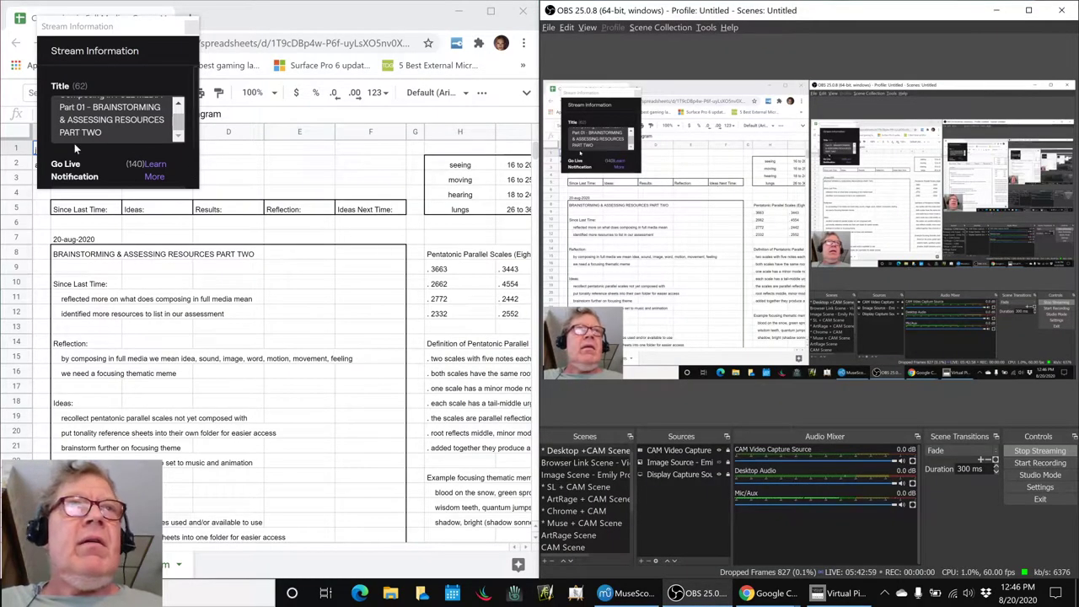
{"action": "scroll", "coordinate": [101, 123], "scroll_direction": "up", "scroll_amount": 2}
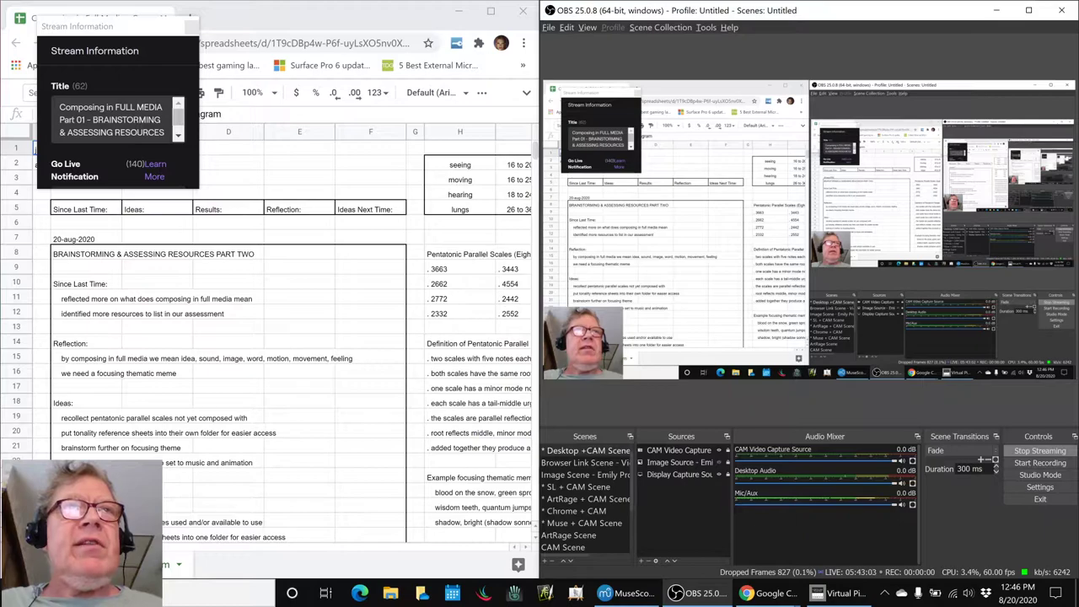
{"action": "left_click", "coordinate": [684, 594]}
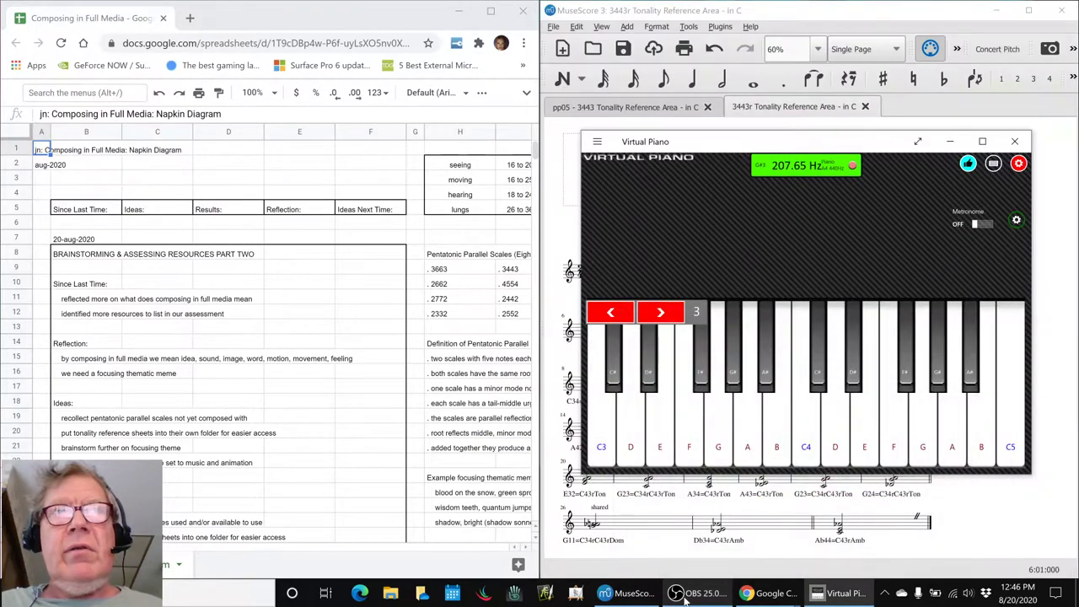
Step: Read the notes in B12 and B15, then bring columns E–L into view
{"action": "left_click", "coordinate": [77, 313]}
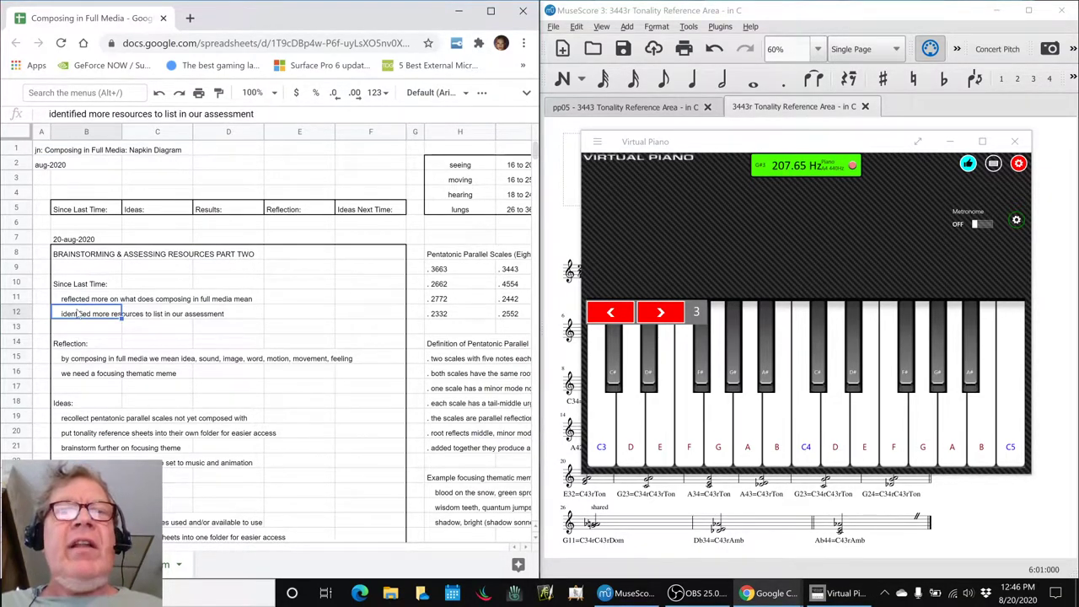
{"action": "left_click", "coordinate": [94, 361]}
{"action": "scroll", "coordinate": [95, 363], "scroll_direction": "down", "scroll_amount": 2}
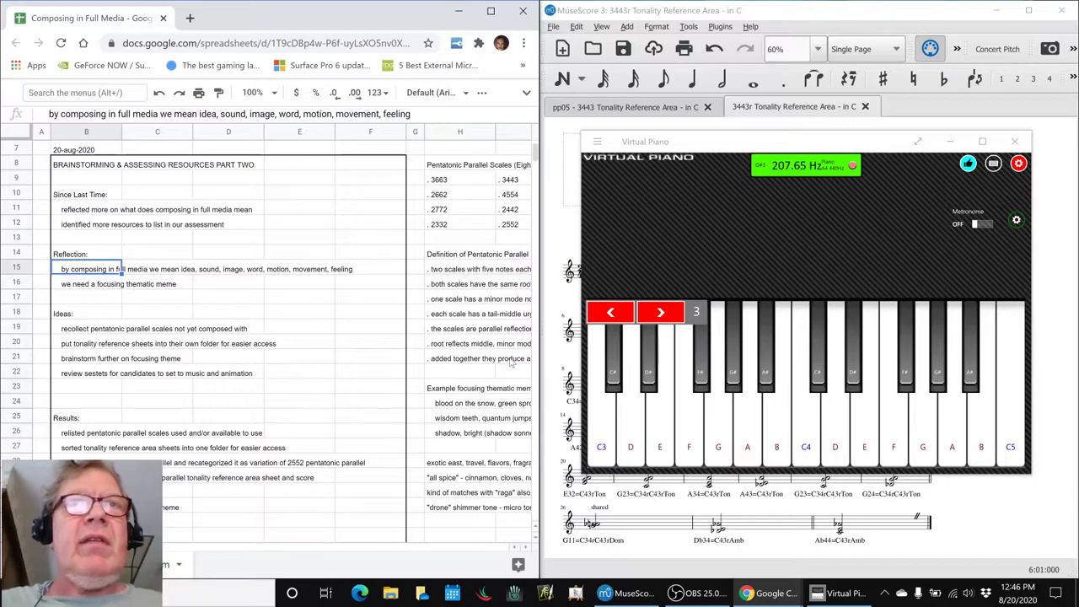
{"action": "scroll", "coordinate": [511, 362], "scroll_direction": "up", "scroll_amount": 2}
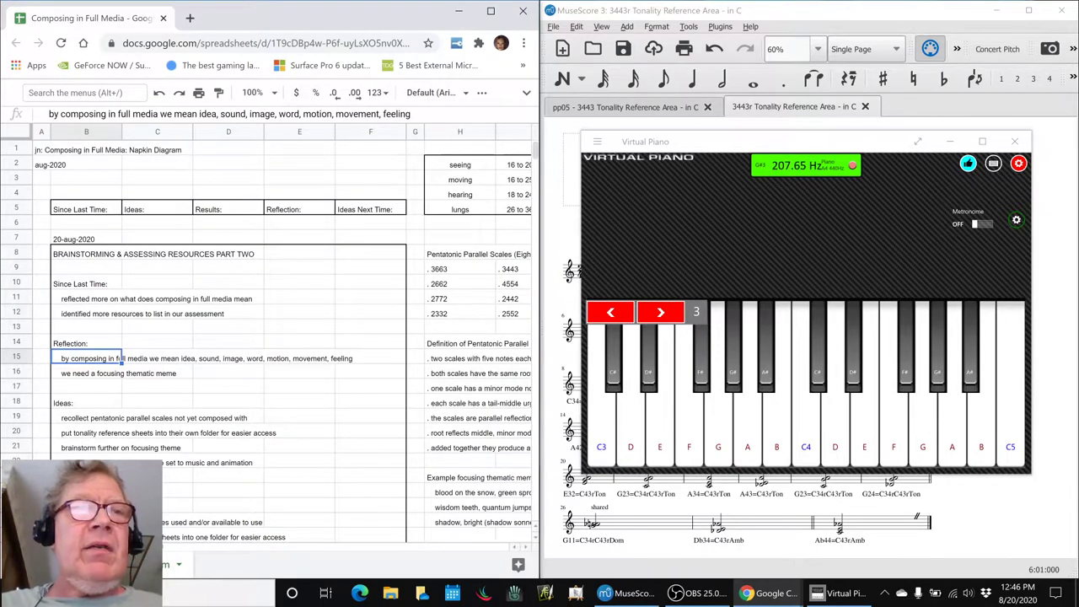
{"action": "scroll", "coordinate": [145, 336], "scroll_direction": "right", "scroll_amount": 4}
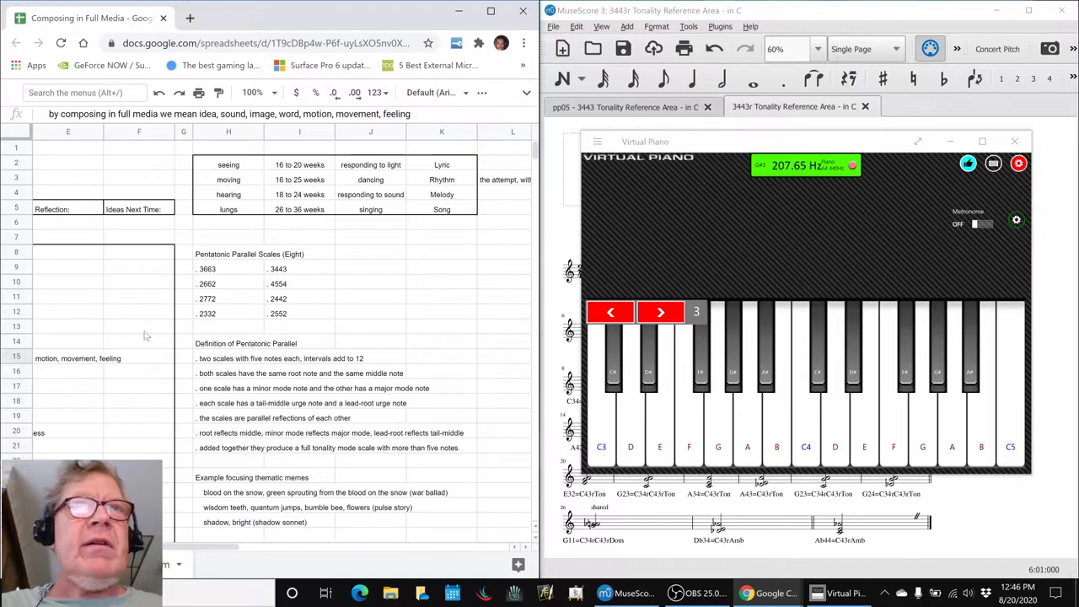
{"action": "left_click", "coordinate": [217, 166]}
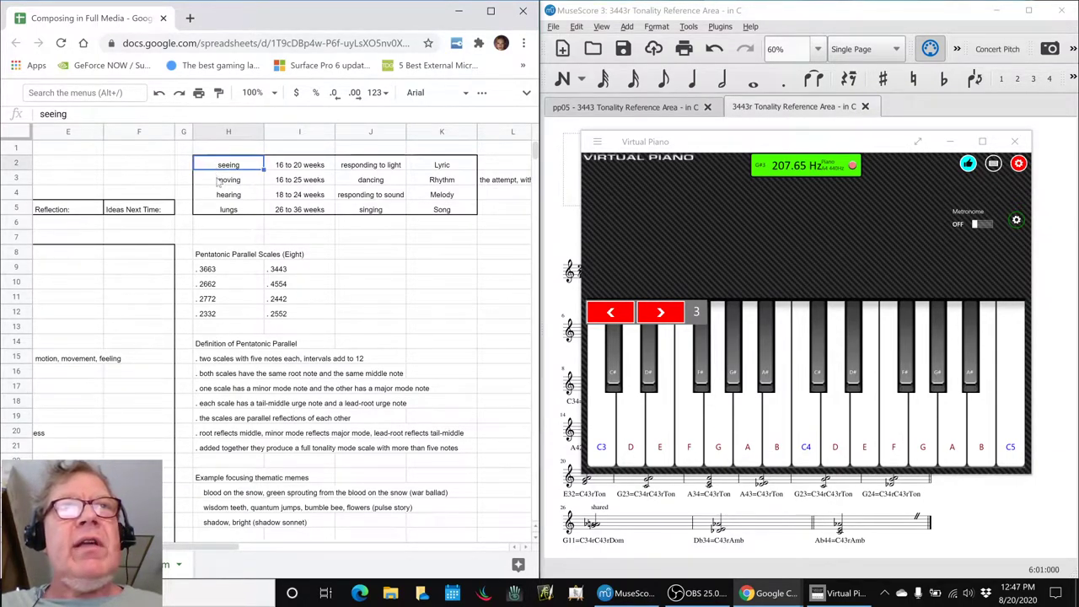
{"action": "left_click", "coordinate": [218, 181]}
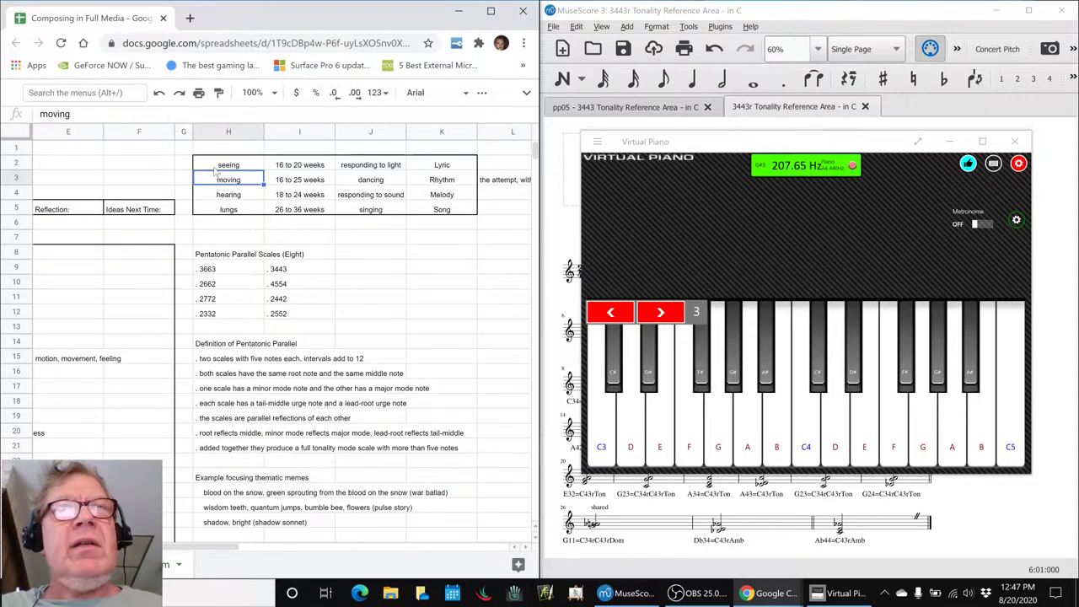
{"action": "left_click", "coordinate": [217, 168]}
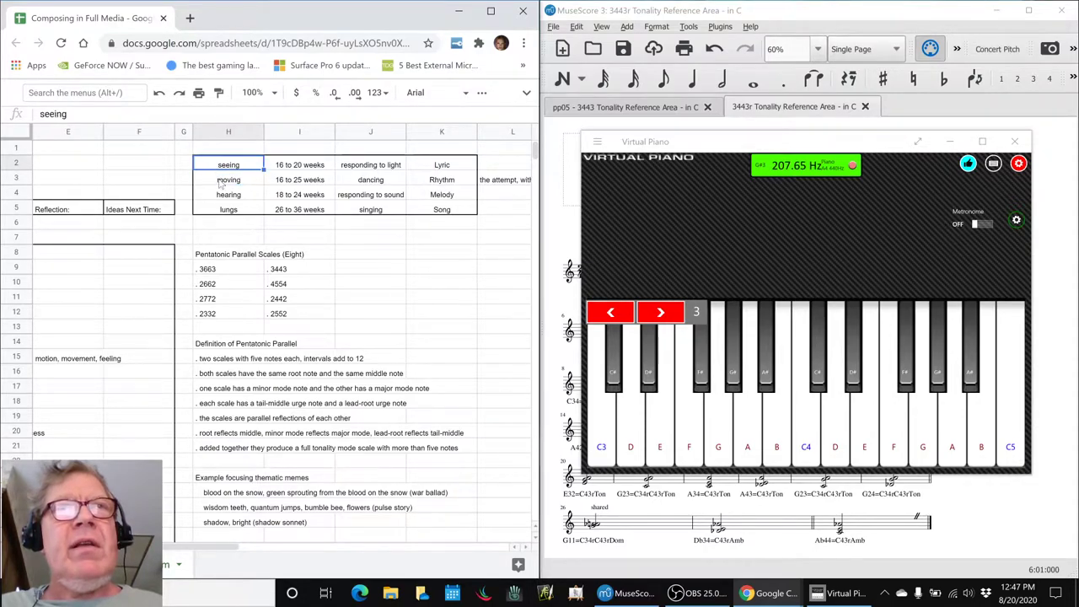
{"action": "left_click", "coordinate": [358, 163]}
{"action": "left_click", "coordinate": [245, 183]}
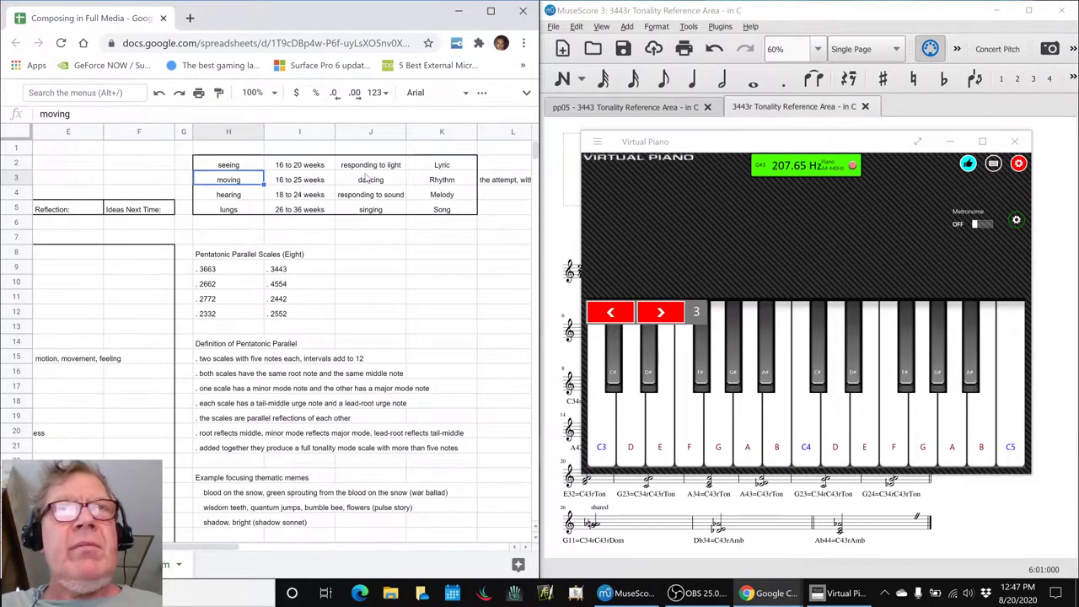
{"action": "left_click", "coordinate": [343, 181]}
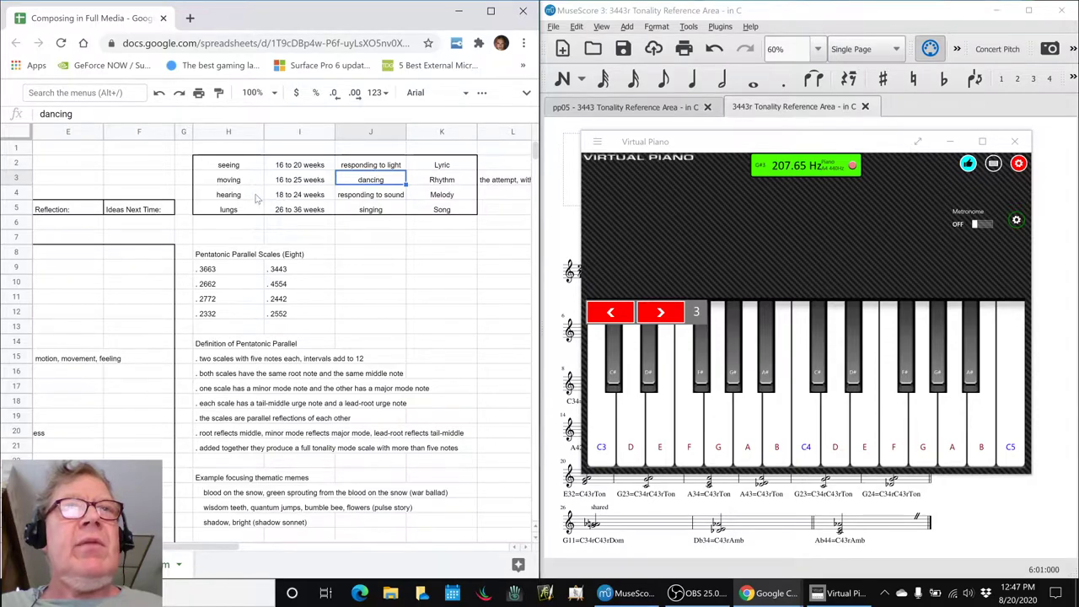
{"action": "left_click", "coordinate": [255, 199]}
{"action": "left_click", "coordinate": [369, 199]}
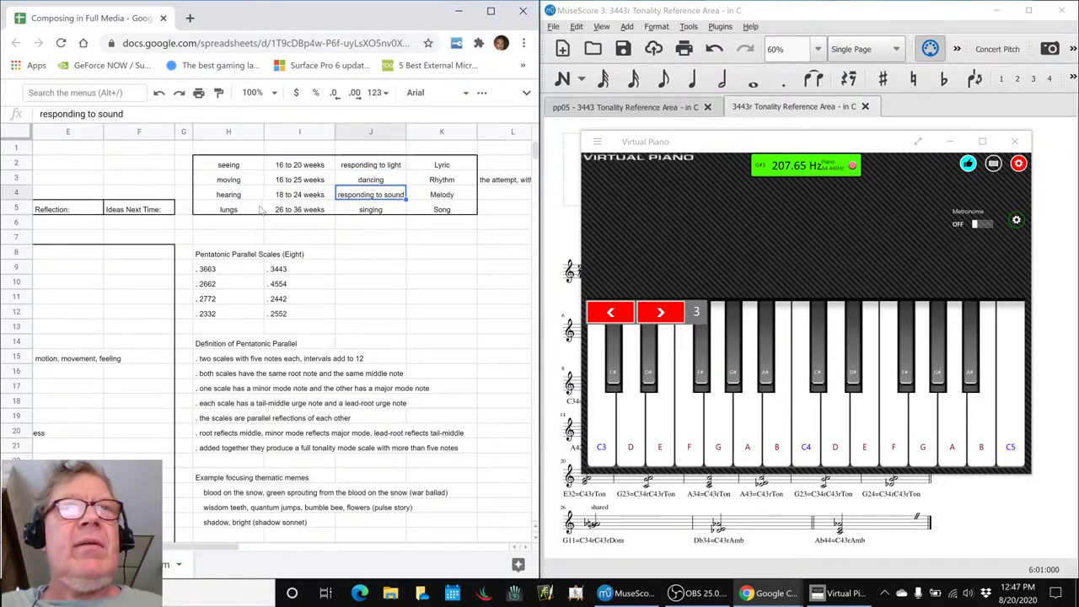
{"action": "left_click", "coordinate": [226, 212]}
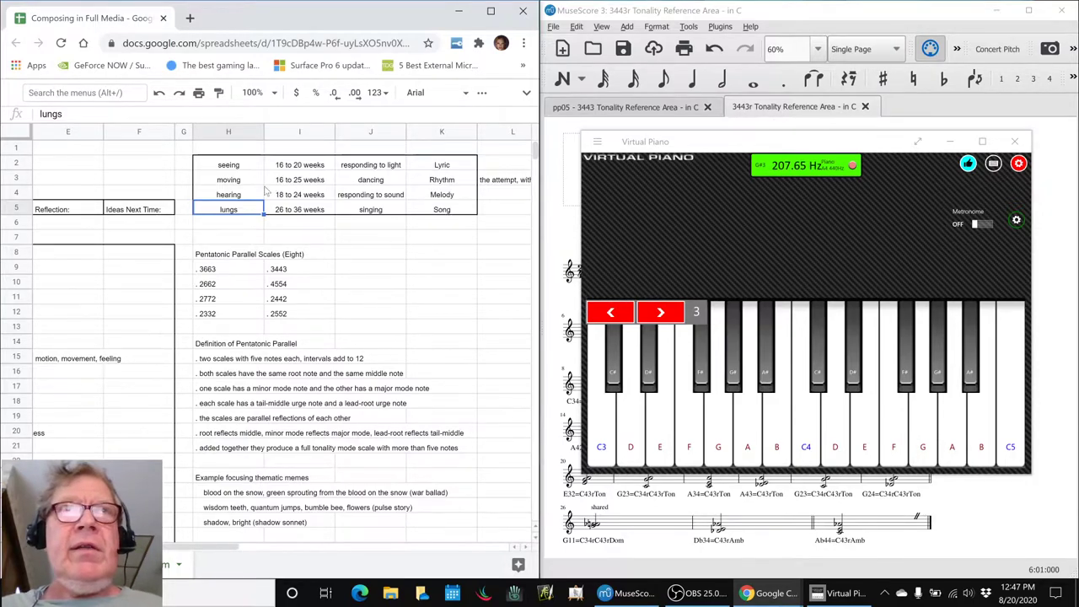
{"action": "left_click", "coordinate": [236, 165]}
{"action": "left_click", "coordinate": [238, 181]}
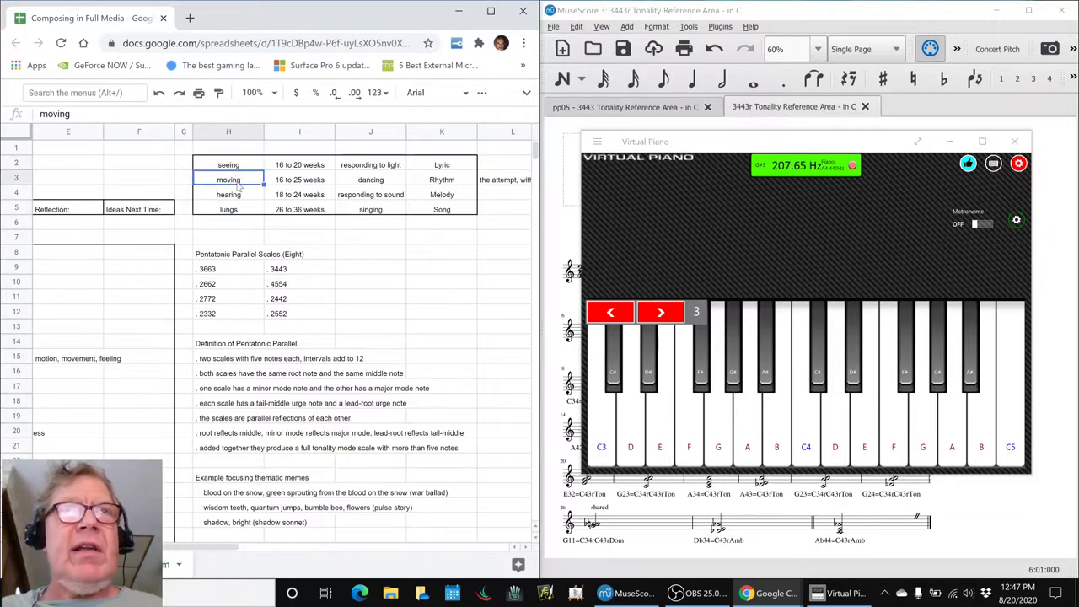
{"action": "left_click", "coordinate": [238, 196]}
{"action": "left_click", "coordinate": [235, 212]}
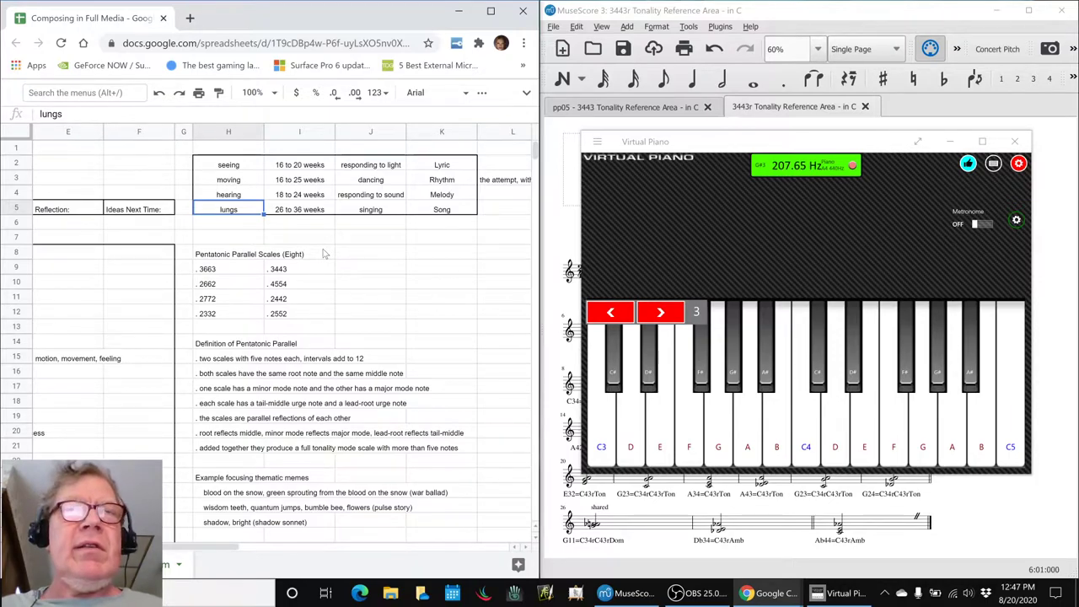
{"action": "key", "text": "Return"}
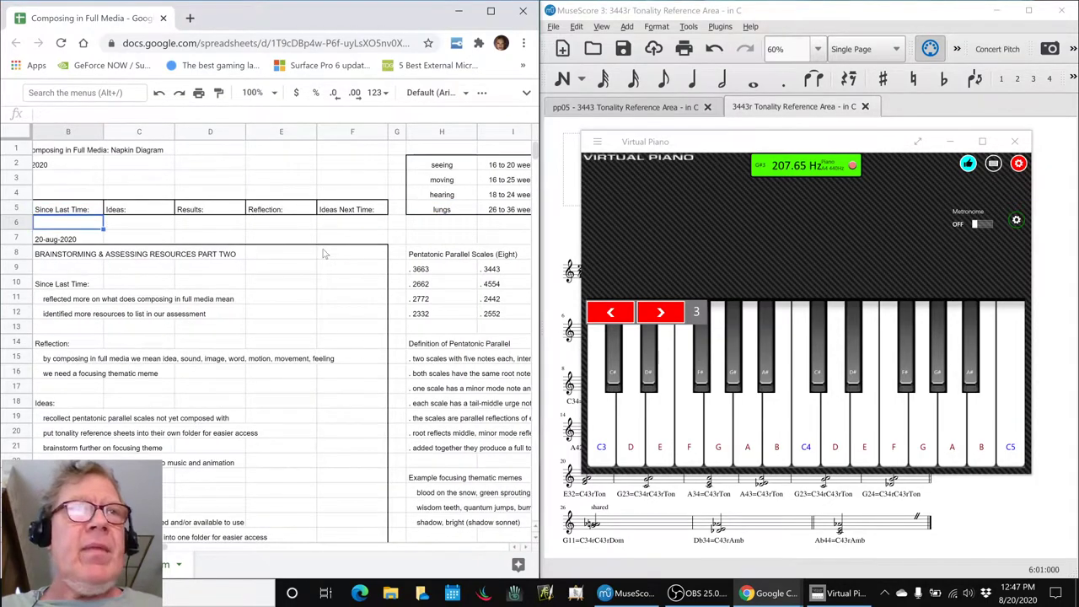
{"action": "key", "text": "Down"}
{"action": "key", "text": "Down"}
{"action": "key", "text": "Down"}
{"action": "key", "text": "Down"}
{"action": "key", "text": "Down"}
{"action": "key", "text": "Down"}
{"action": "key", "text": "Down"}
{"action": "key", "text": "Down"}
{"action": "key", "text": "Down"}
{"action": "key", "text": "Down"}
{"action": "key", "text": "Down"}
{"action": "key", "text": "Down"}
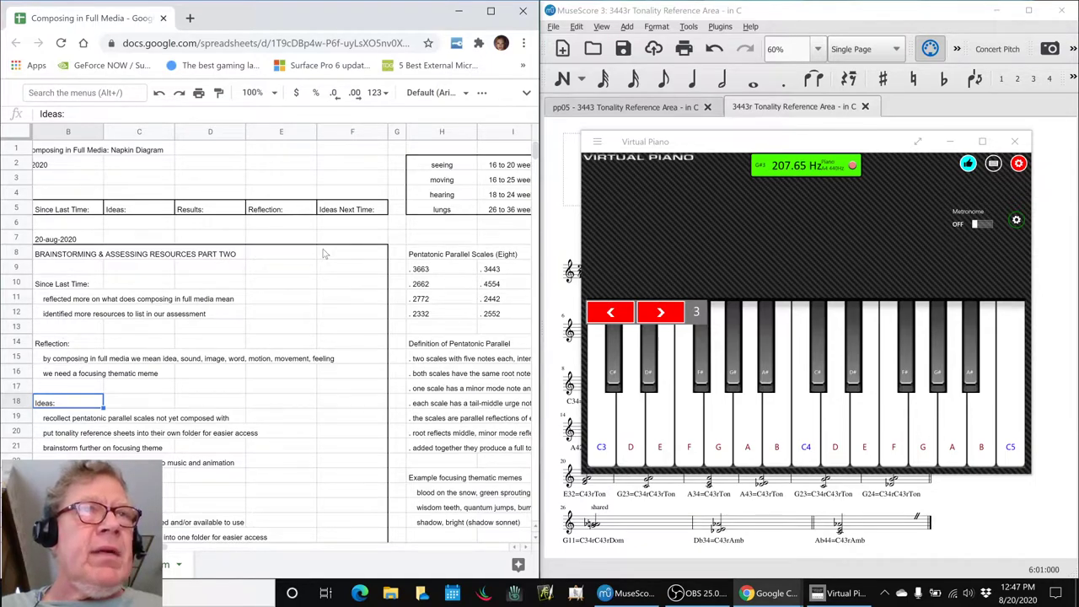
{"action": "key", "text": "Up"}
{"action": "key", "text": "Up"}
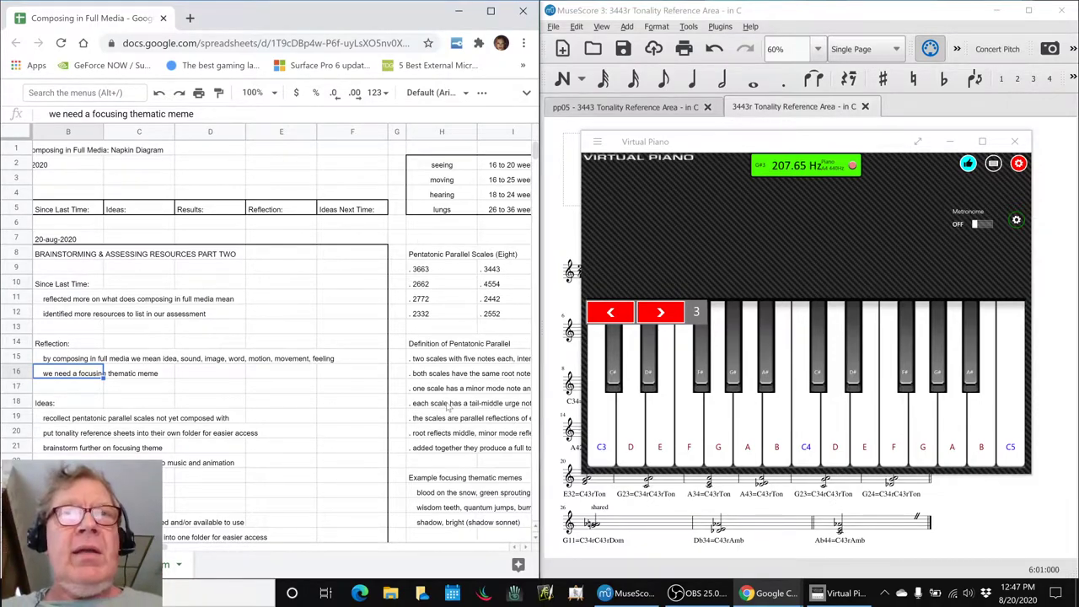
{"action": "left_click", "coordinate": [424, 479]}
{"action": "key", "text": "Right"}
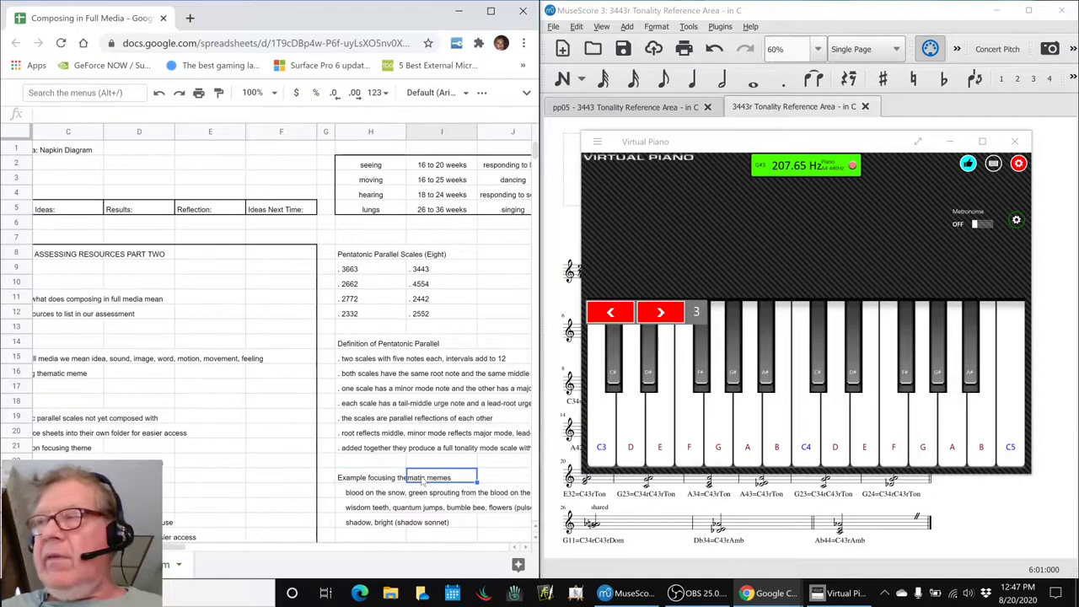
{"action": "key", "text": "Down"}
{"action": "key", "text": "Down"}
{"action": "key", "text": "Down"}
{"action": "key", "text": "Down"}
{"action": "key", "text": "Down"}
{"action": "key", "text": "Down"}
{"action": "key", "text": "Down"}
{"action": "key", "text": "Down"}
{"action": "key", "text": "Up"}
{"action": "key", "text": "Up"}
{"action": "key", "text": "Up"}
{"action": "key", "text": "Up"}
{"action": "key", "text": "Up"}
{"action": "key", "text": "Up"}
{"action": "key", "text": "Up"}
{"action": "key", "text": "Up"}
{"action": "key", "text": "Up"}
{"action": "key", "text": "Up"}
{"action": "key", "text": "Up"}
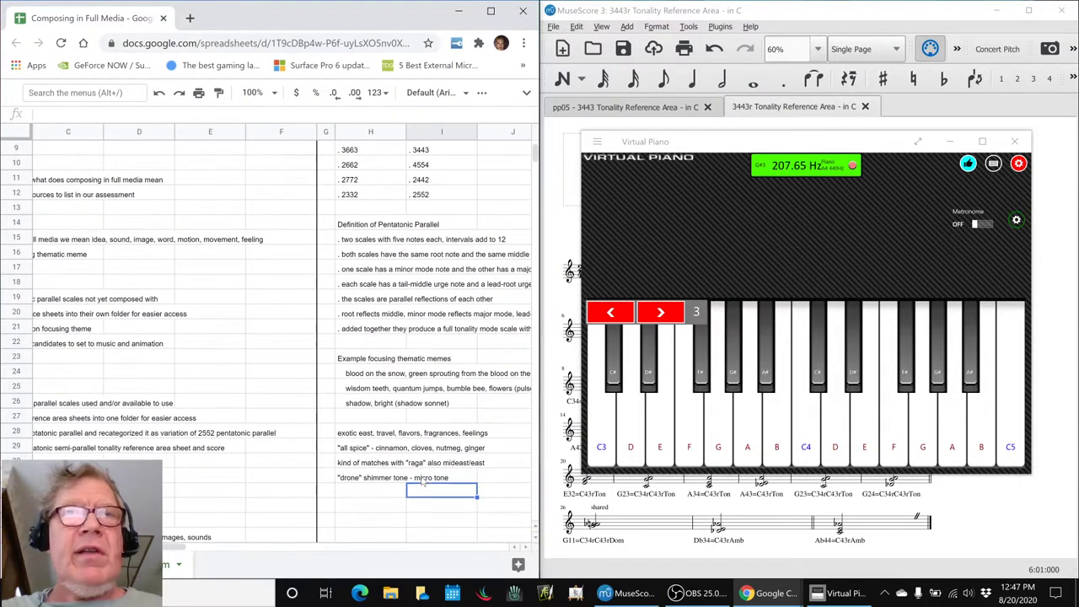
{"action": "key", "text": "Right"}
{"action": "key", "text": "Right"}
{"action": "key", "text": "Left"}
{"action": "key", "text": "Down"}
{"action": "key", "text": "Left"}
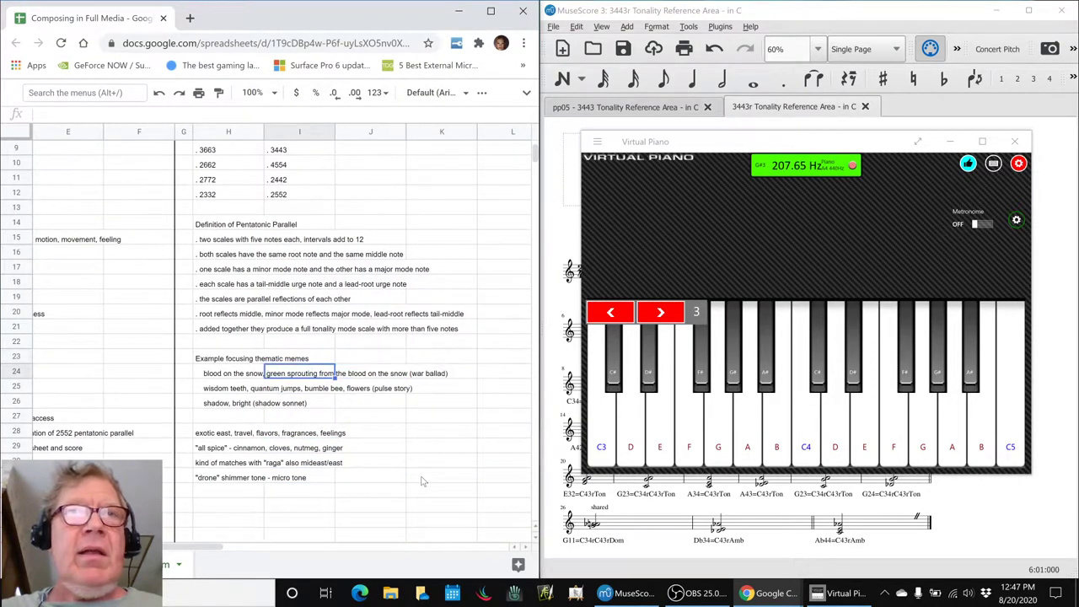
{"action": "key", "text": "Left"}
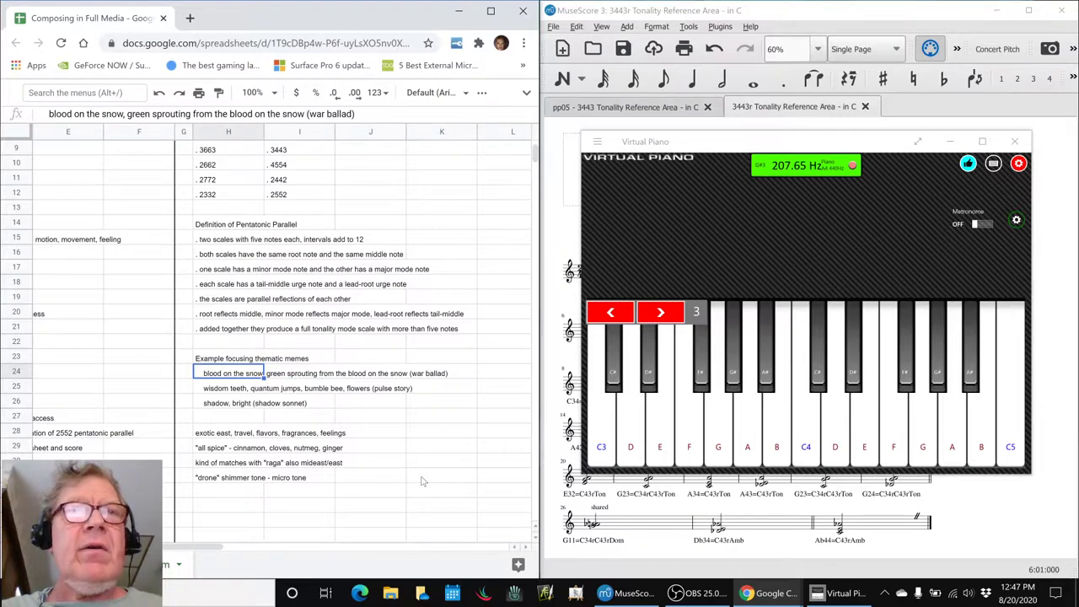
{"action": "key", "text": "Down"}
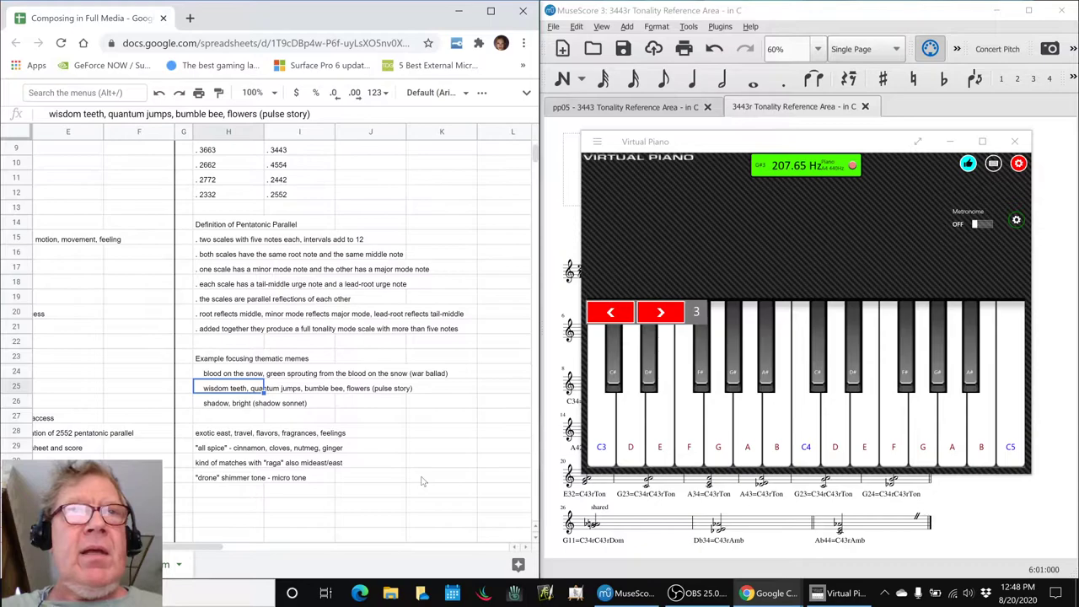
{"action": "key", "text": "Down"}
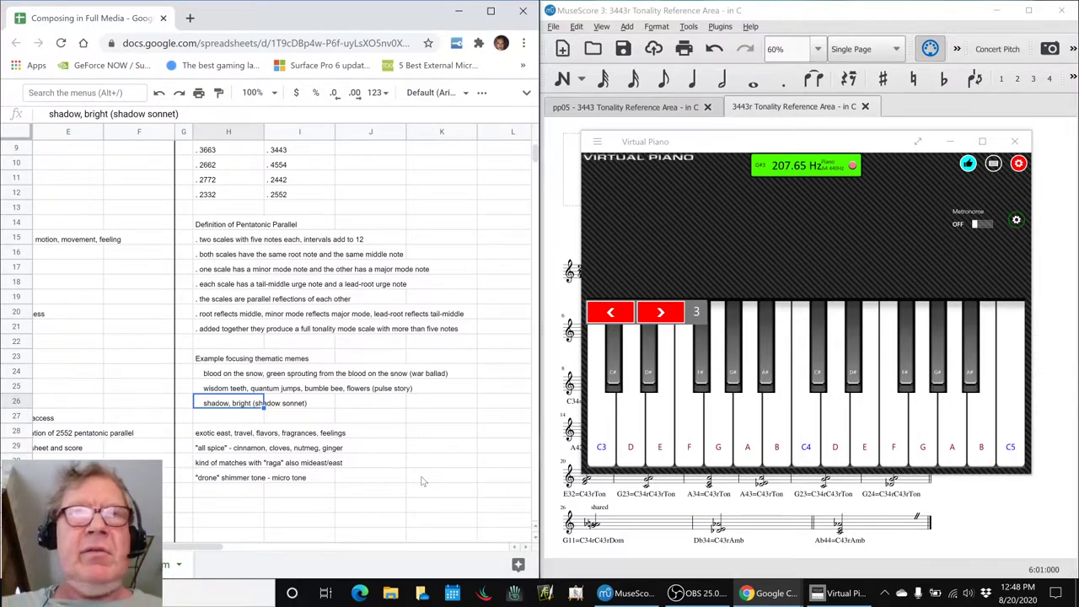
{"action": "key", "text": "Up"}
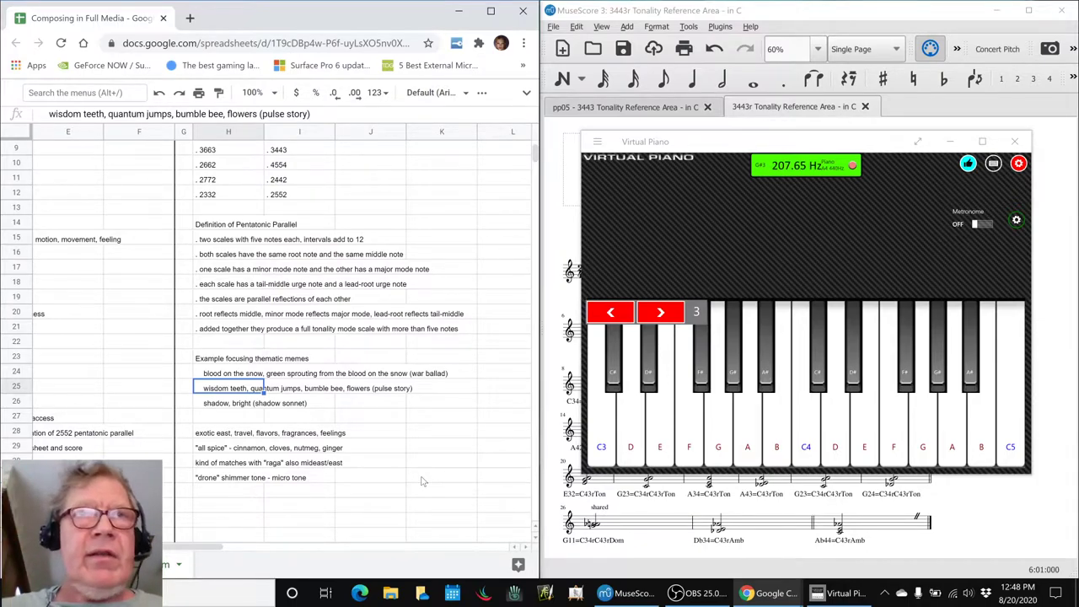
{"action": "key", "text": "Down"}
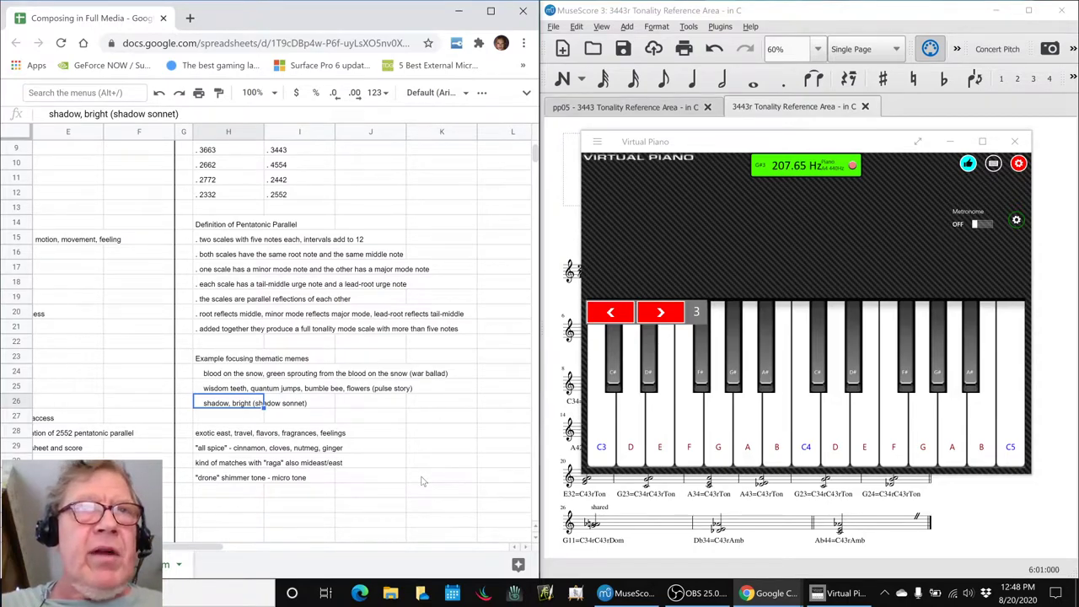
{"action": "key", "text": "Left"}
{"action": "key", "text": "Right"}
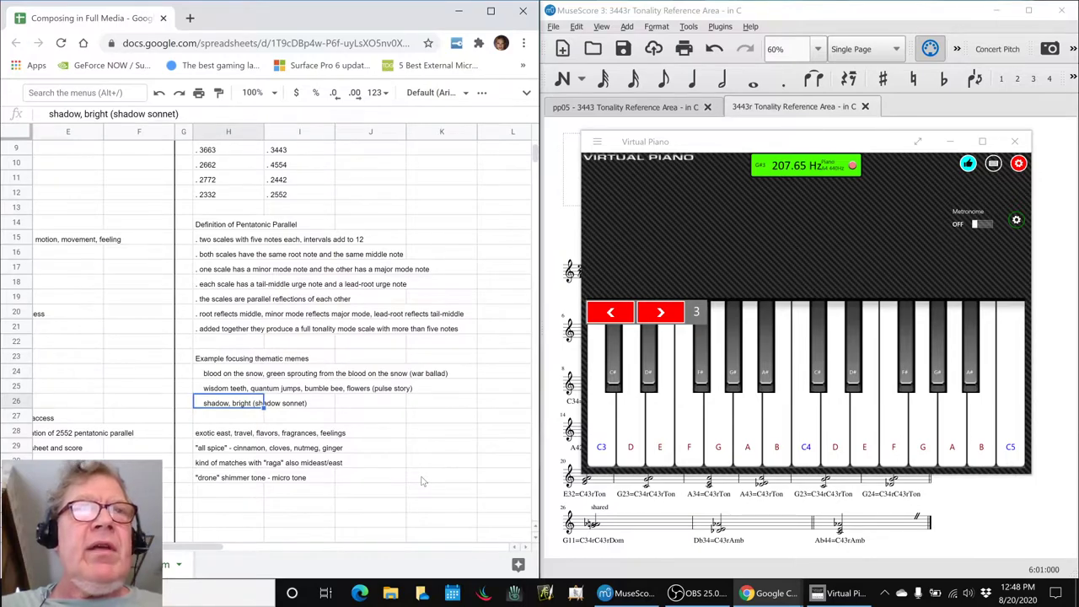
{"action": "key", "text": "Down"}
{"action": "key", "text": "Down"}
{"action": "key", "text": "Down"}
{"action": "key", "text": "Down"}
{"action": "key", "text": "Down"}
{"action": "key", "text": "Up"}
{"action": "key", "text": "Up"}
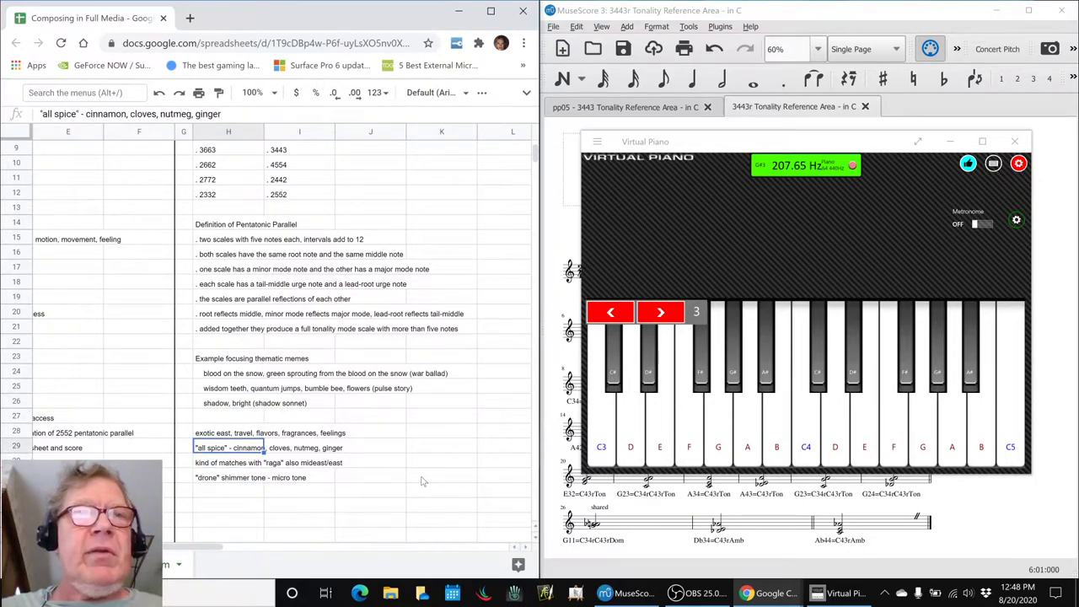
{"action": "key", "text": "Up"}
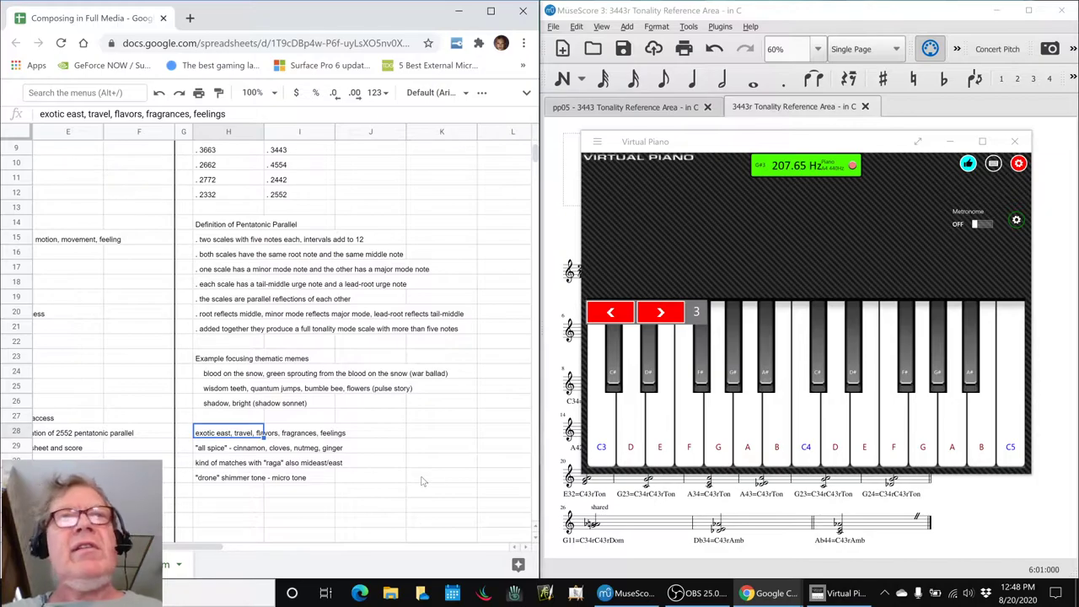
{"action": "key", "text": "Left"}
{"action": "key", "text": "Left"}
{"action": "key", "text": "Left"}
{"action": "key", "text": "Left"}
{"action": "key", "text": "Left"}
{"action": "key", "text": "Left"}
{"action": "key", "text": "Left"}
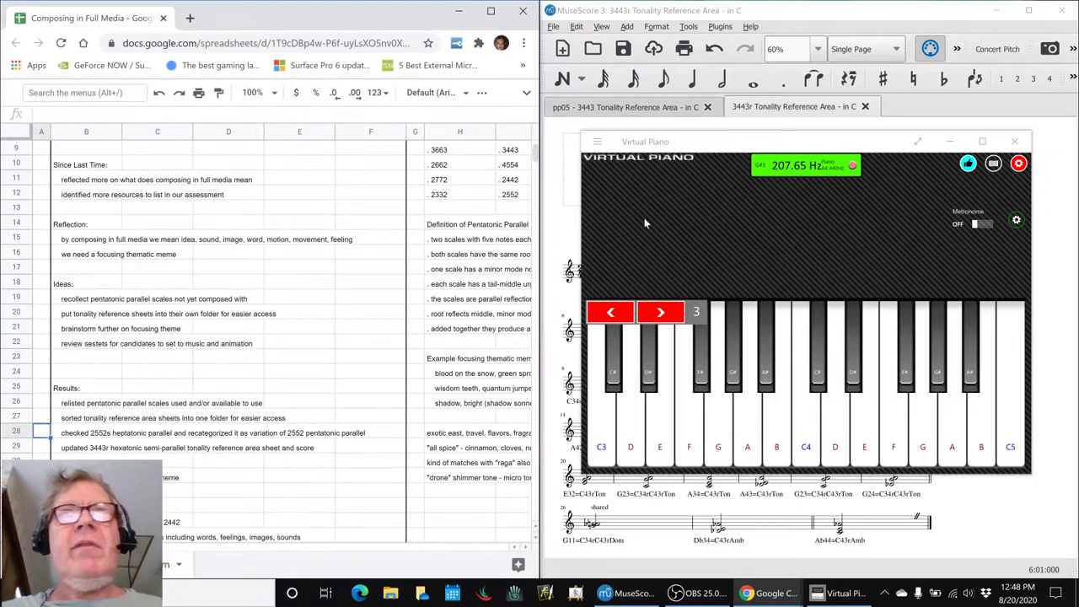
{"action": "left_click", "coordinate": [950, 144]}
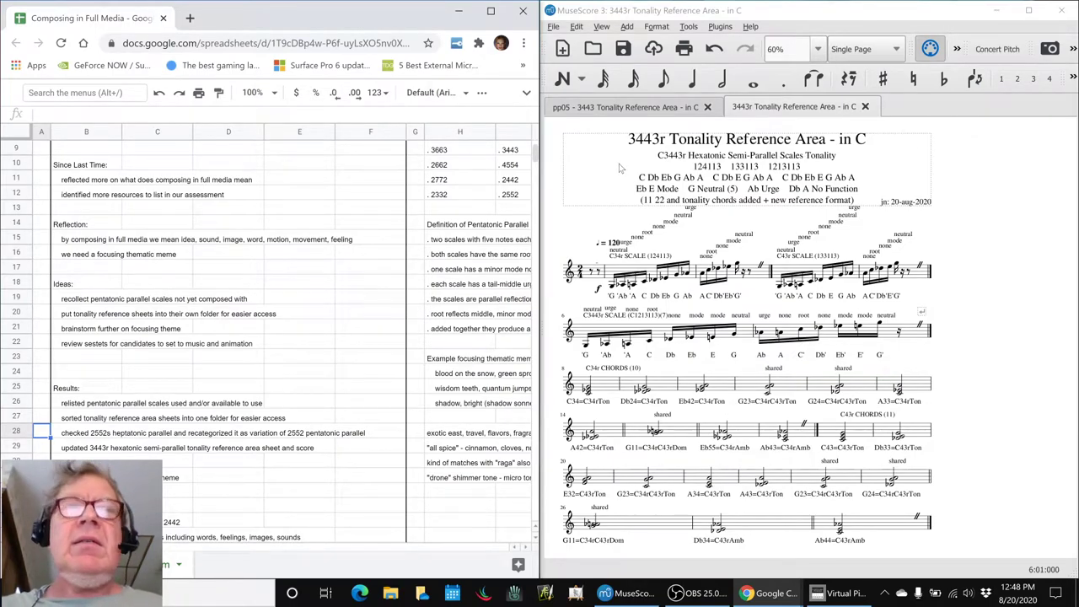
{"action": "key", "text": "alt+Tab"}
{"action": "key", "text": "alt+Tab"}
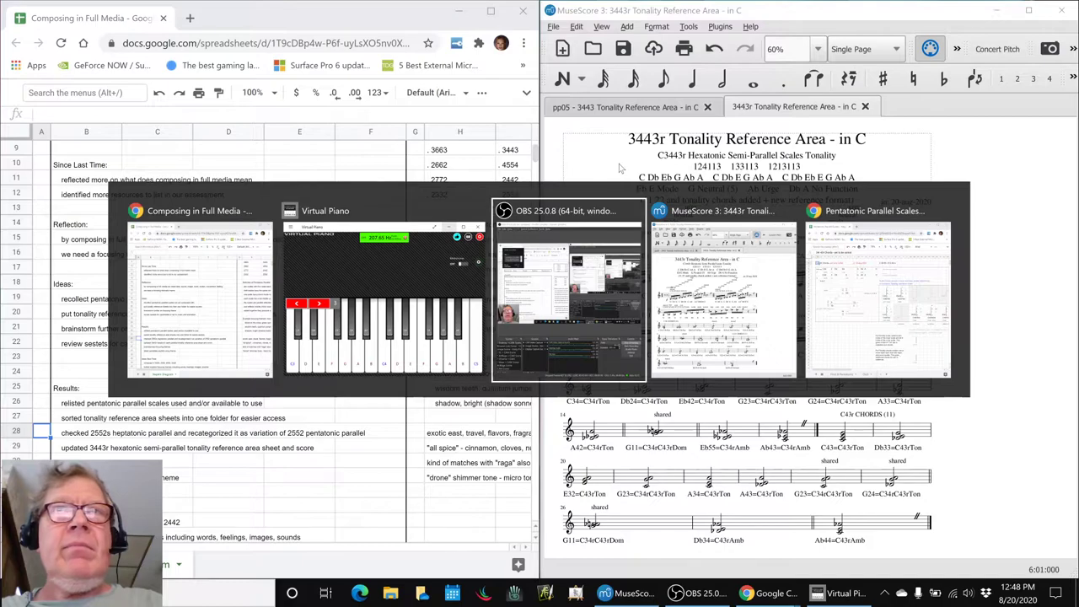
{"action": "key", "text": "alt+Tab"}
{"action": "key", "text": "alt+Tab"}
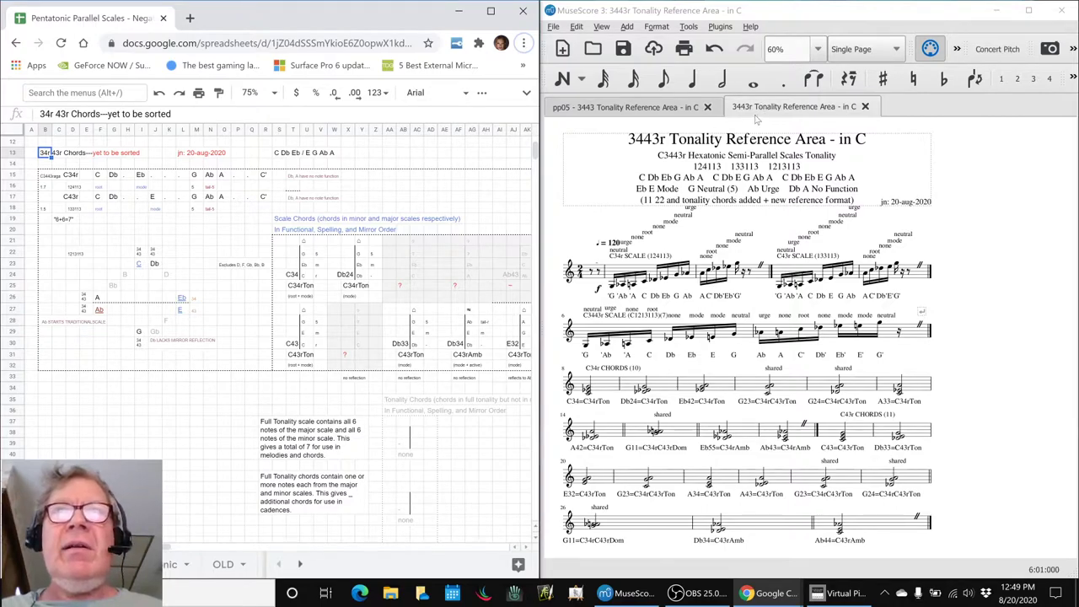
{"action": "left_click", "coordinate": [722, 160]}
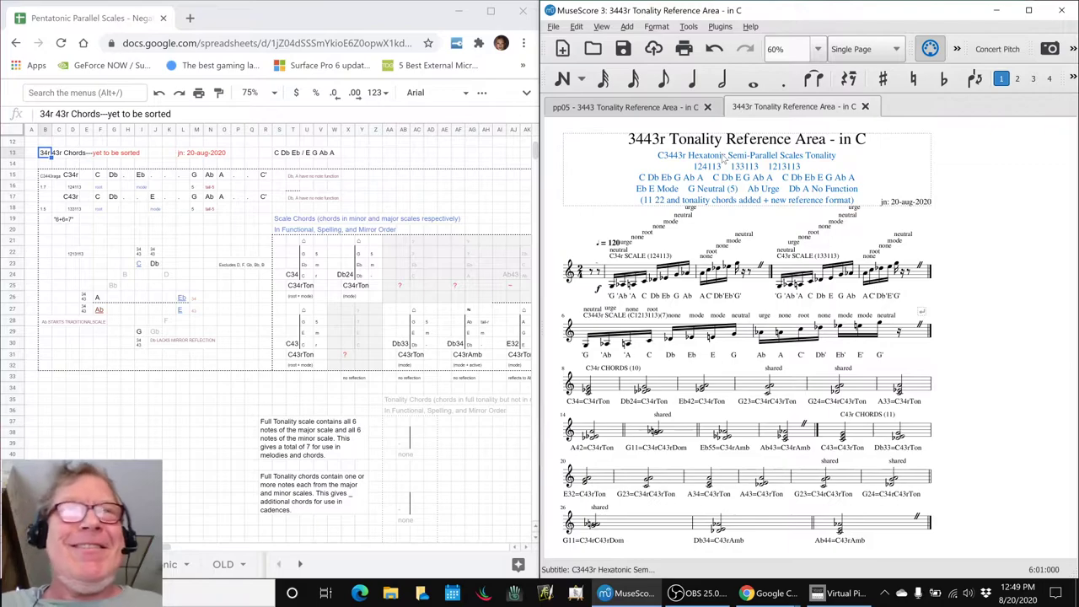
{"action": "left_click", "coordinate": [154, 265]}
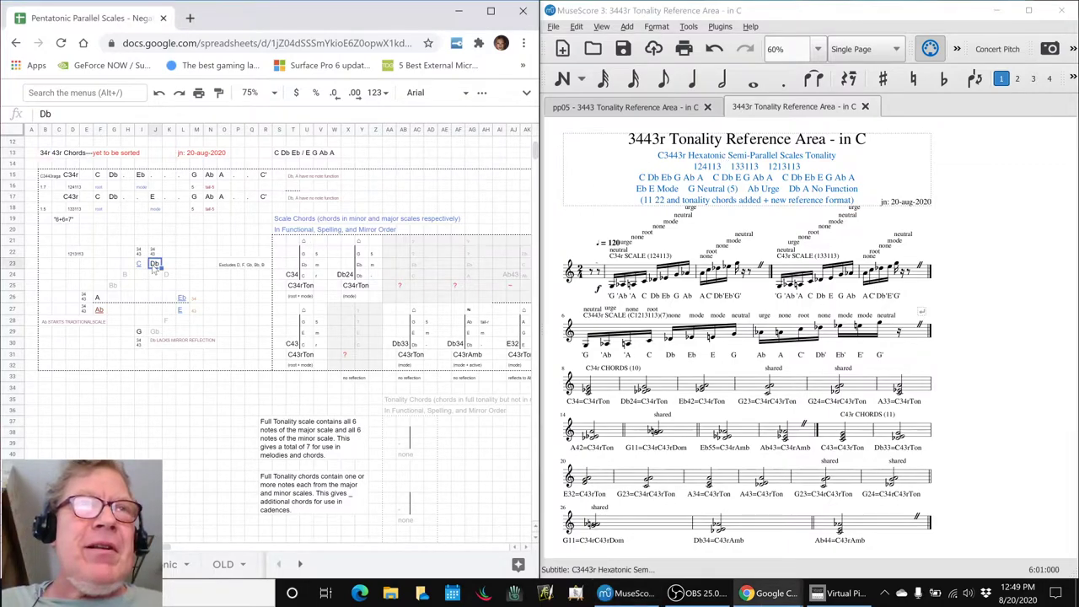
{"action": "left_click", "coordinate": [155, 331]}
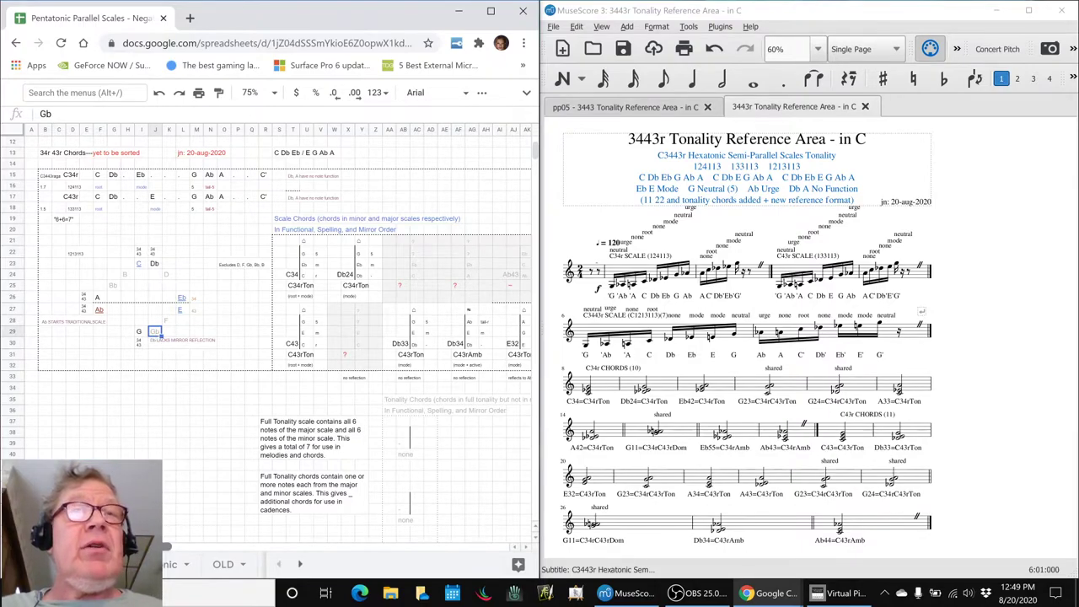
{"action": "left_click_drag", "start_coordinate": [126, 546], "coordinate": [333, 535]}
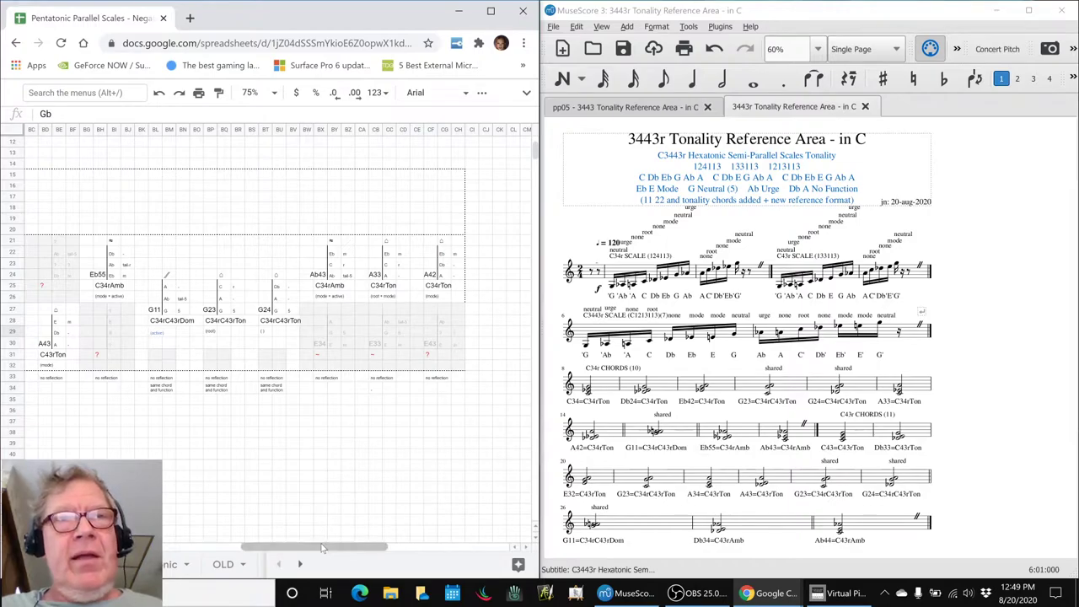
{"action": "left_click_drag", "start_coordinate": [322, 547], "coordinate": [139, 548]}
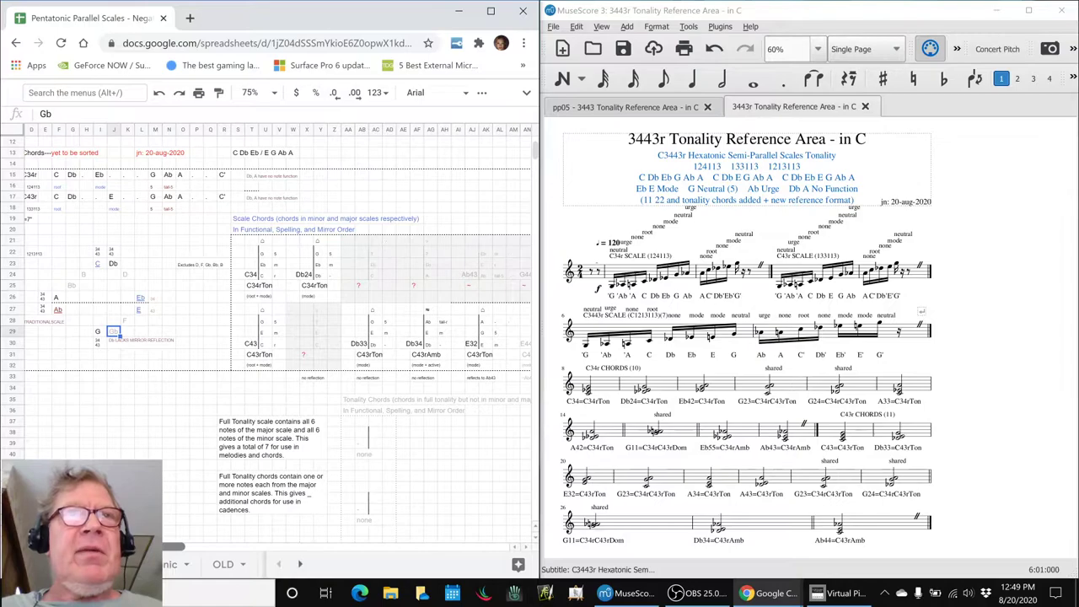
{"action": "left_click", "coordinate": [244, 288]}
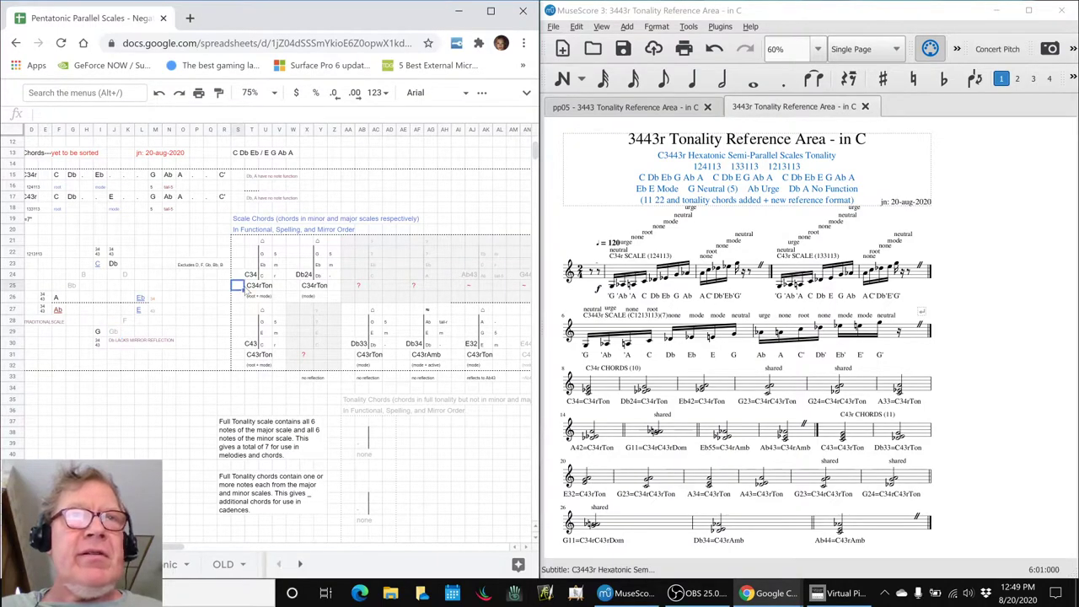
{"action": "left_click", "coordinate": [249, 357]}
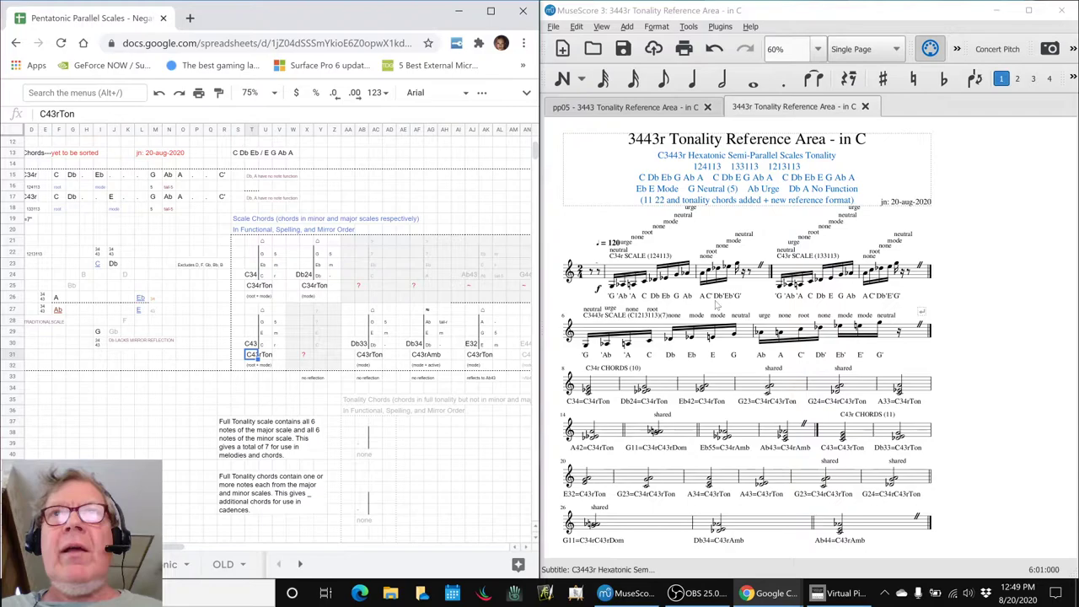
{"action": "left_click", "coordinate": [1028, 437]}
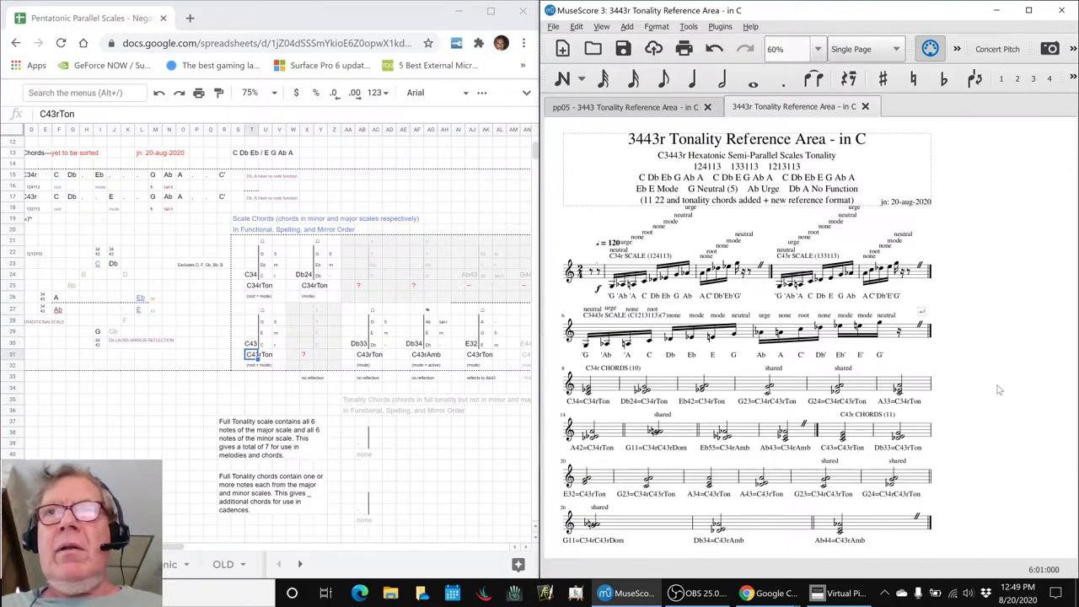
{"action": "left_click", "coordinate": [602, 109]}
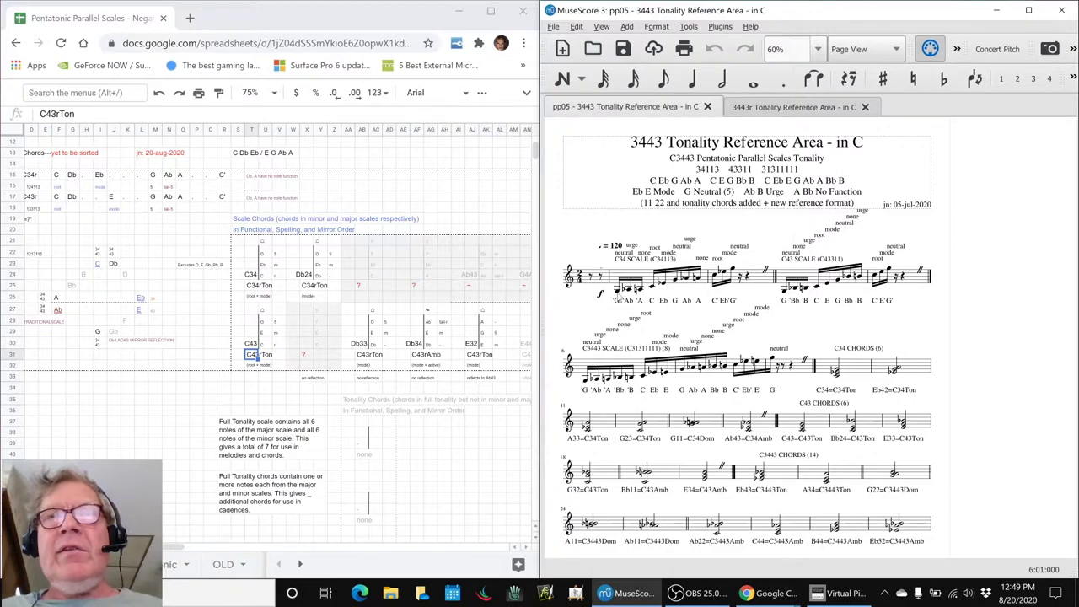
{"action": "left_click", "coordinate": [619, 292]}
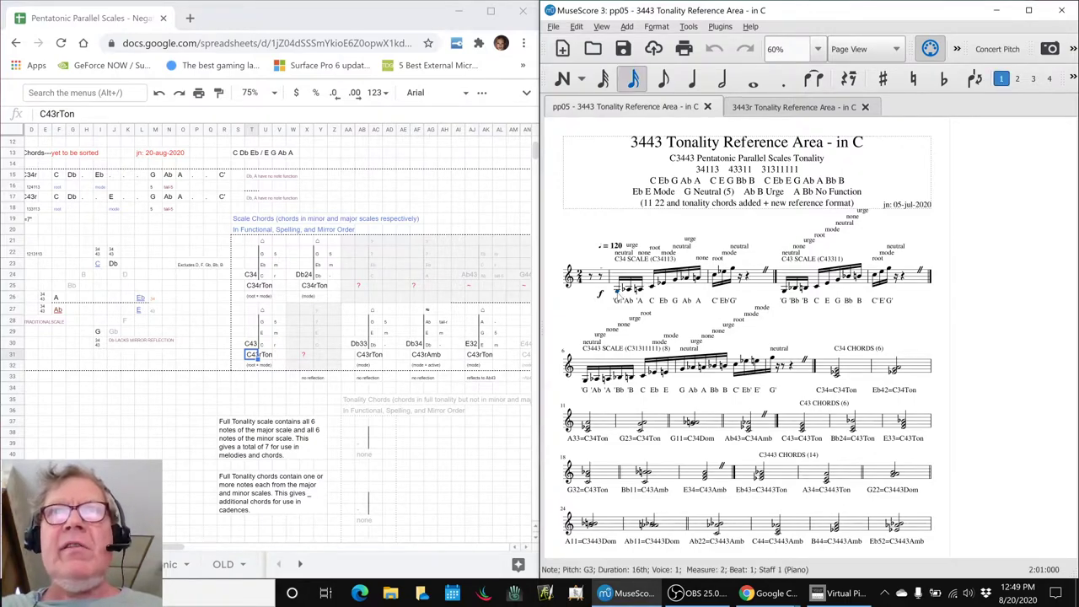
{"action": "key", "text": "space"}
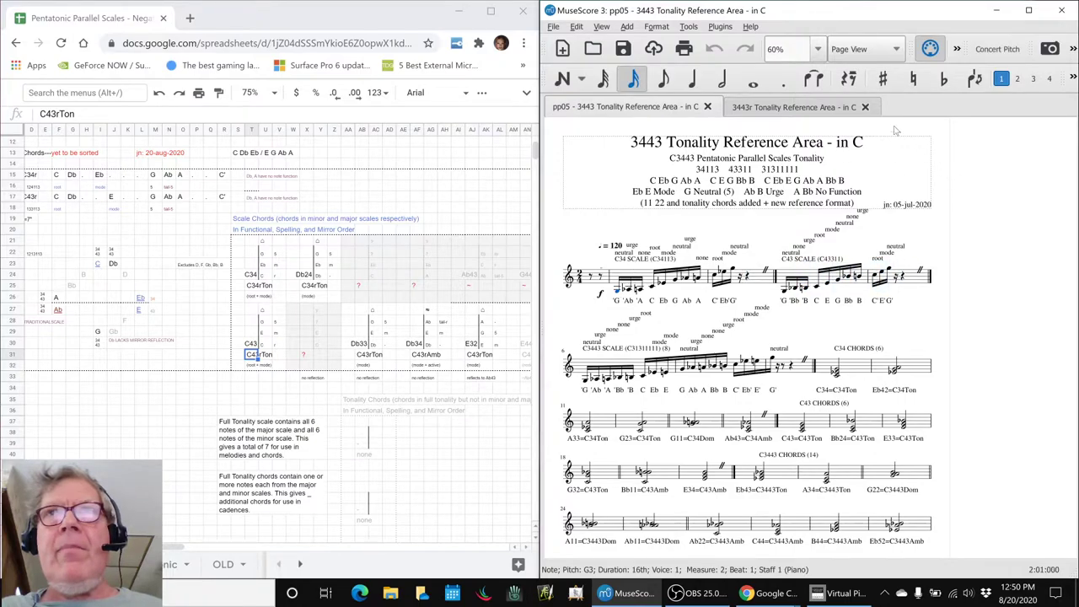
{"action": "left_click", "coordinate": [805, 107]}
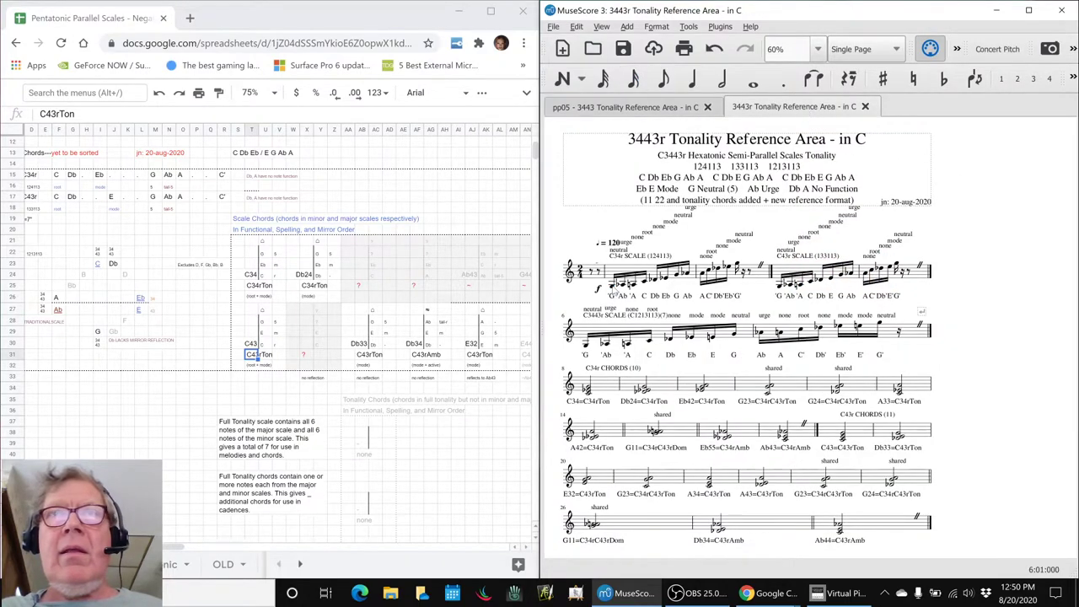
{"action": "left_click", "coordinate": [625, 283]}
{"action": "key", "text": "space"}
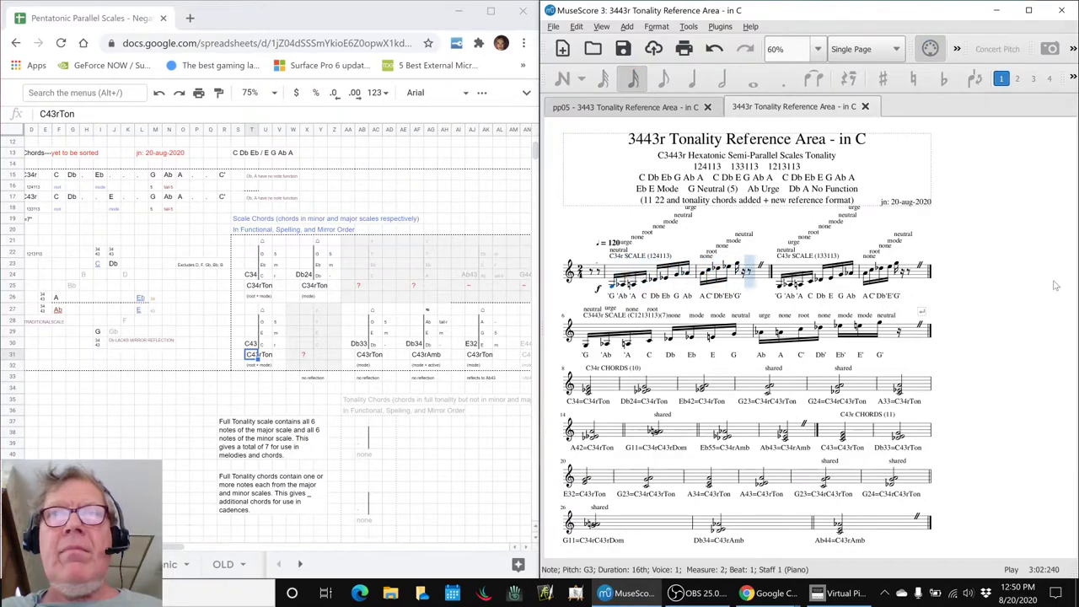
{"action": "key", "text": "space"}
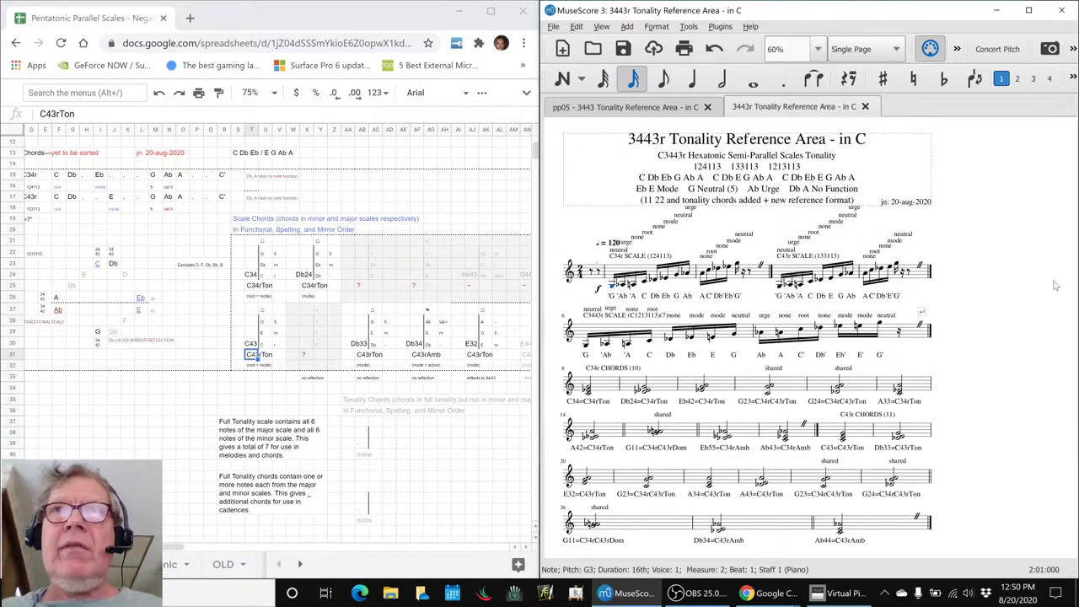
Step: Select the Eb43 chord in measure 21 of the pp05 score
{"action": "left_click", "coordinate": [634, 108]}
{"action": "scroll", "coordinate": [729, 267], "scroll_direction": "down", "scroll_amount": 2}
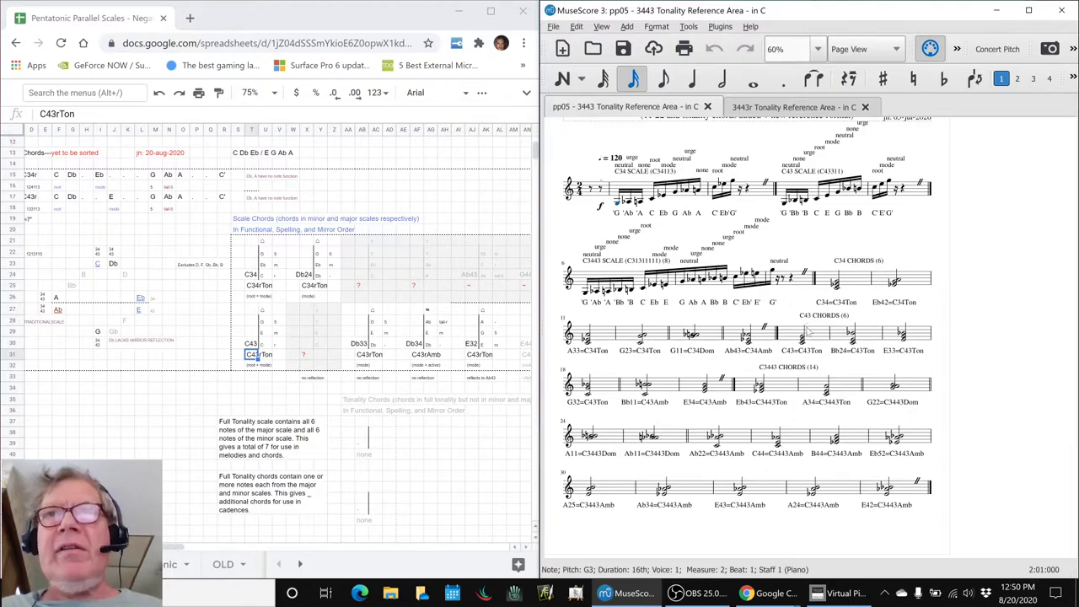
{"action": "left_click", "coordinate": [785, 389]}
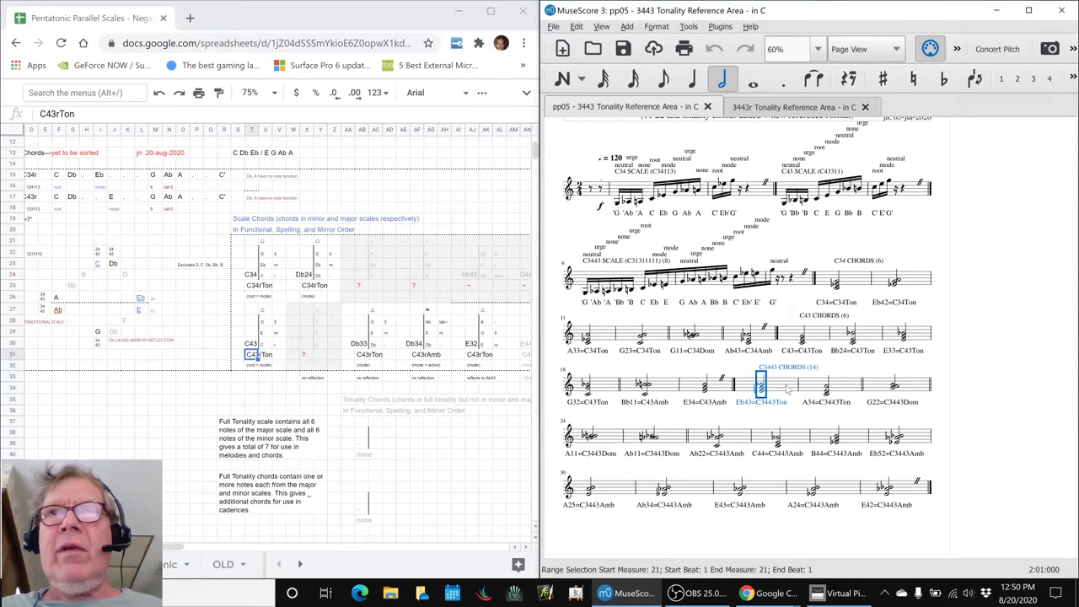
Step: Play back the C34r chord sequence in the 3443r score
{"action": "left_click", "coordinate": [739, 109]}
{"action": "scroll", "coordinate": [850, 298], "scroll_direction": "down", "scroll_amount": 2}
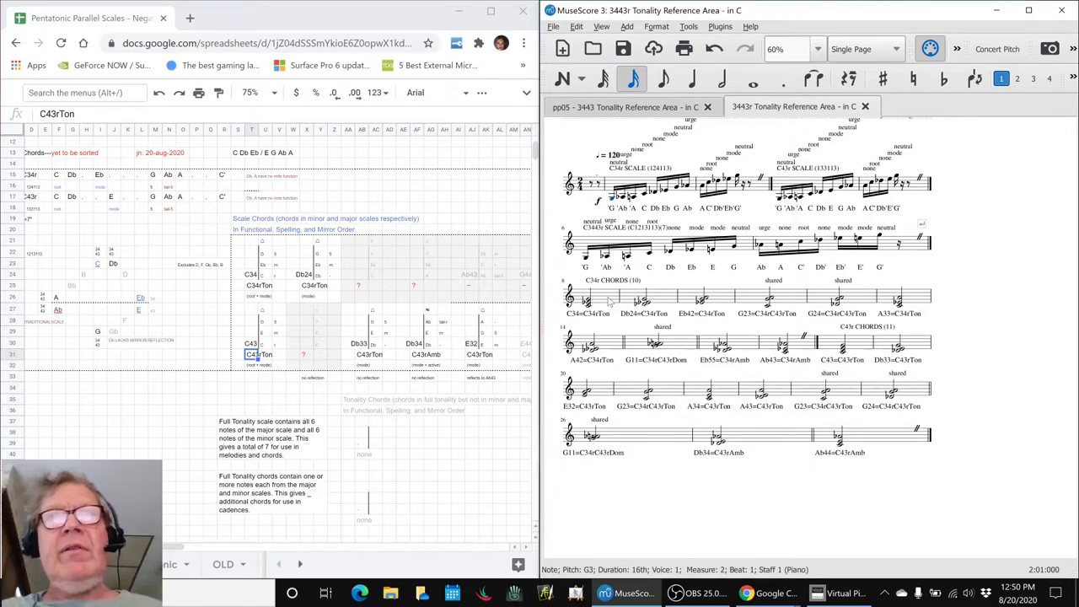
{"action": "left_click", "coordinate": [609, 300]}
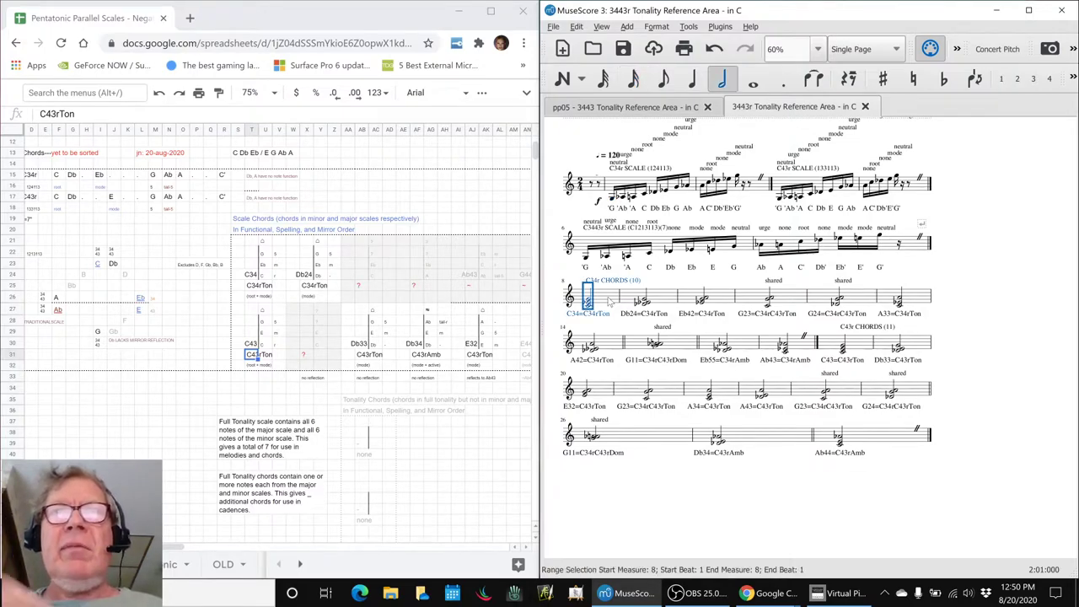
{"action": "key", "text": "space"}
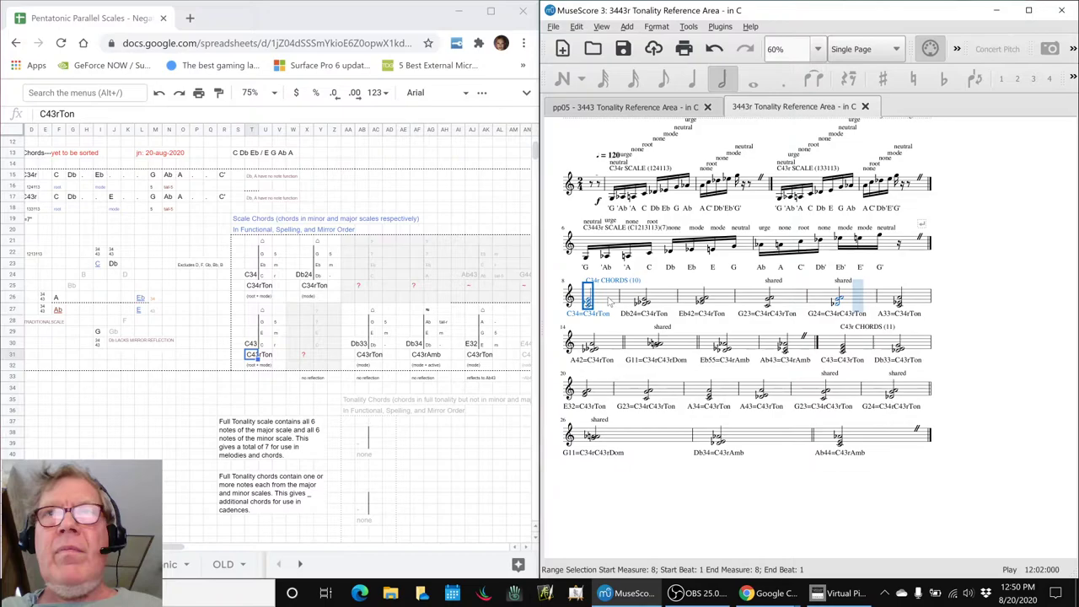
{"action": "key", "text": "space"}
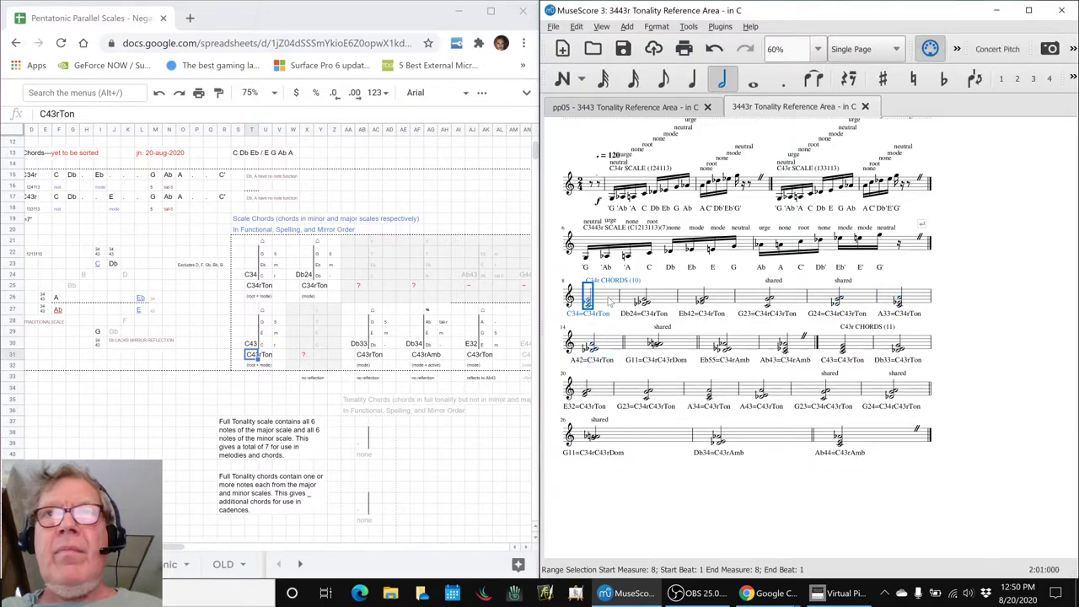
Step: Play the C43r chords from measure 18, then bring Virtual Piano forward
{"action": "left_click", "coordinate": [865, 346]}
{"action": "key", "text": "space"}
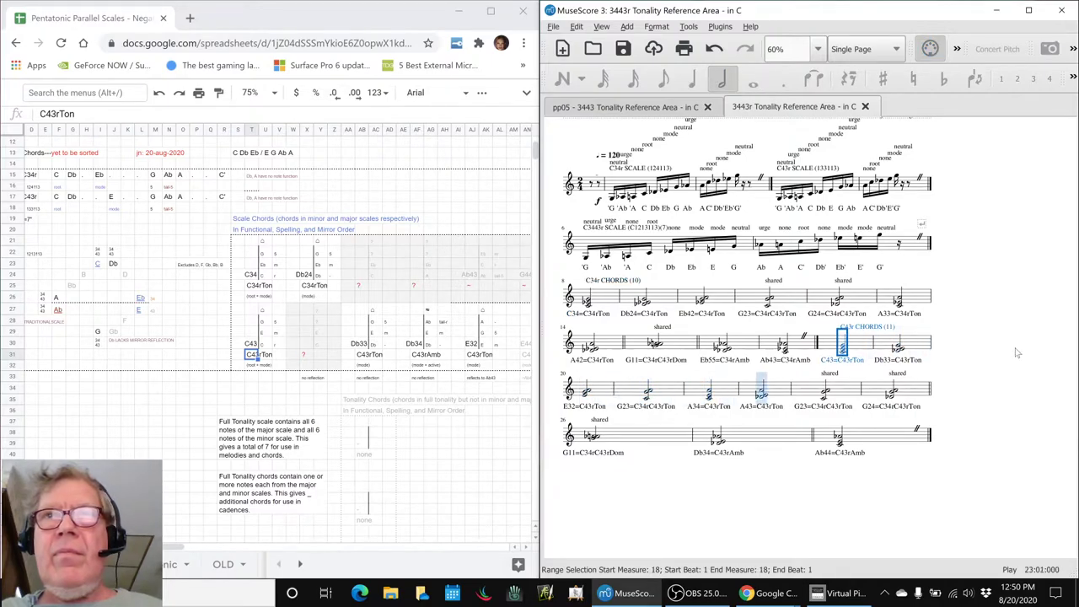
{"action": "key", "text": "space"}
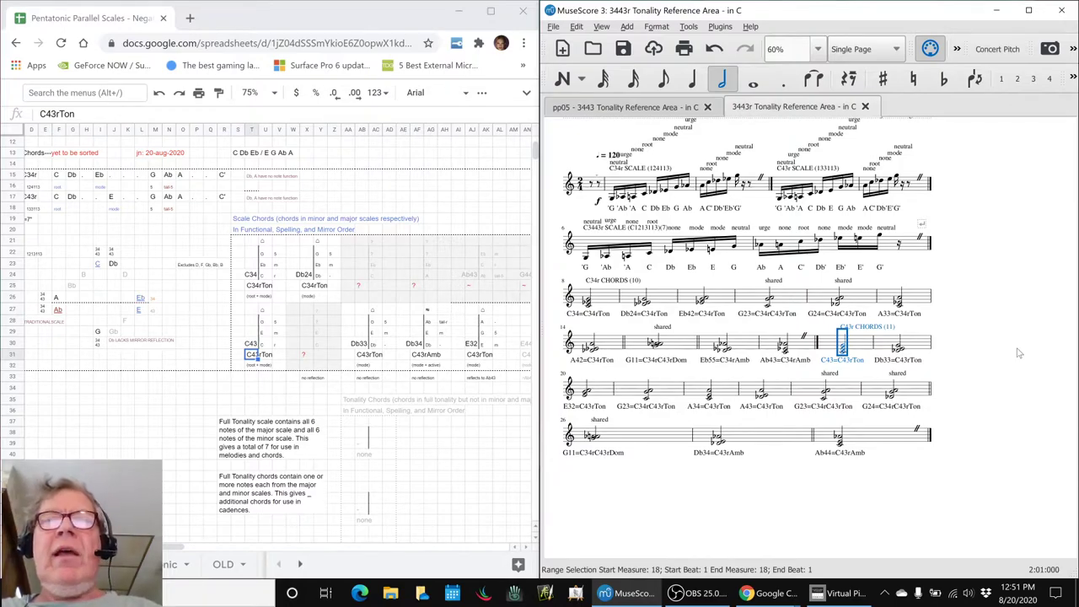
{"action": "left_click", "coordinate": [838, 593]}
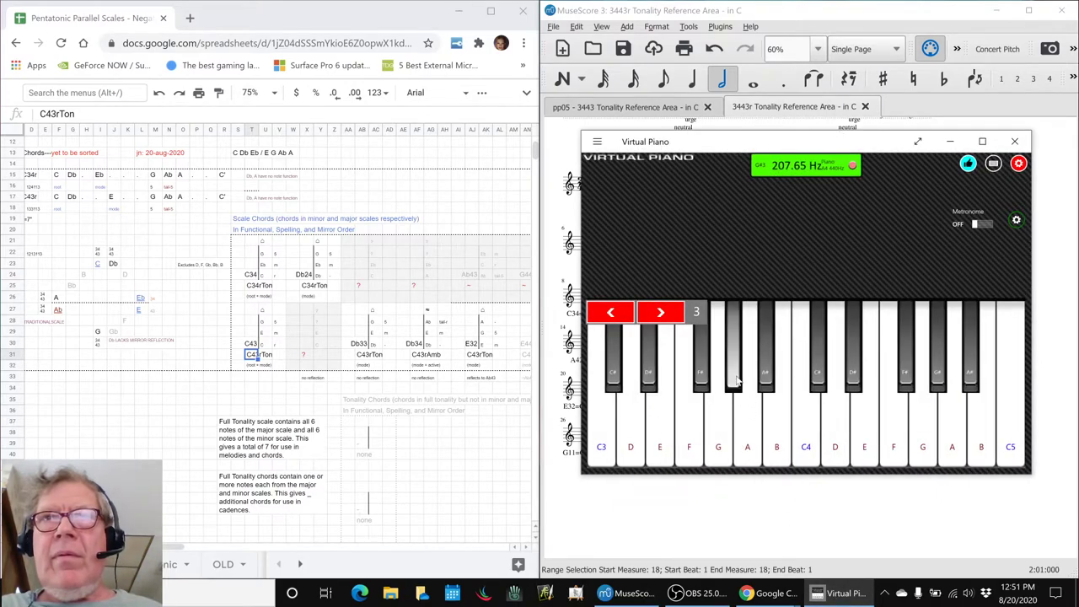
Step: Sound A3, C4, G#3, A3, C#4 and C4 on Virtual Piano
{"action": "left_click", "coordinate": [746, 428]}
{"action": "left_click", "coordinate": [808, 447]}
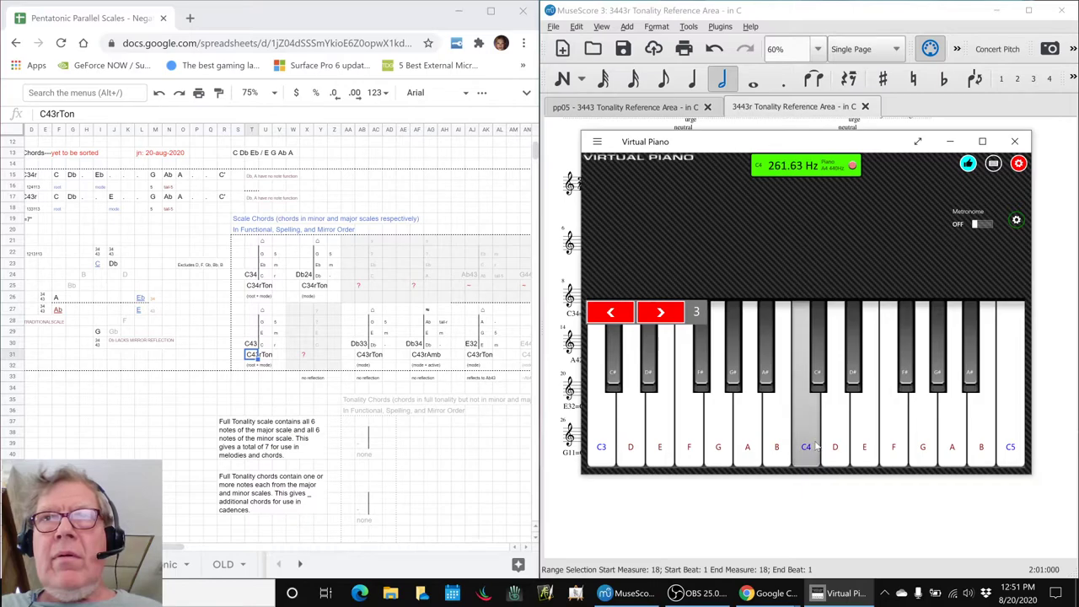
{"action": "left_click", "coordinate": [739, 391]}
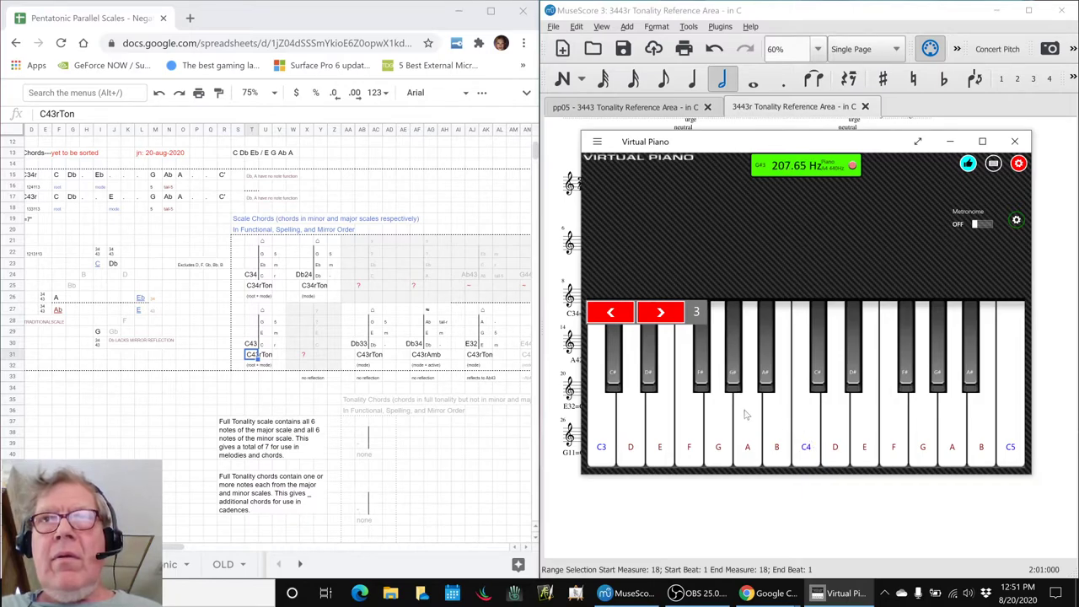
{"action": "left_click", "coordinate": [750, 415]}
{"action": "left_click", "coordinate": [818, 376]}
{"action": "left_click", "coordinate": [807, 408]}
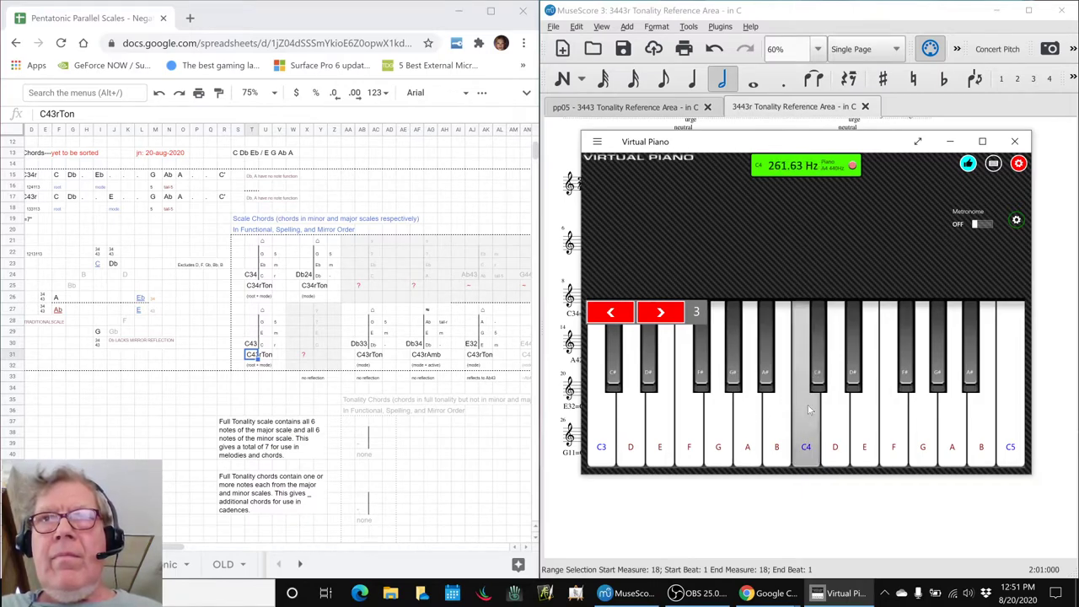
Step: Continue with G#3, A3, C4, G#3, A3, then G3 and G#3
{"action": "left_click", "coordinate": [734, 363]}
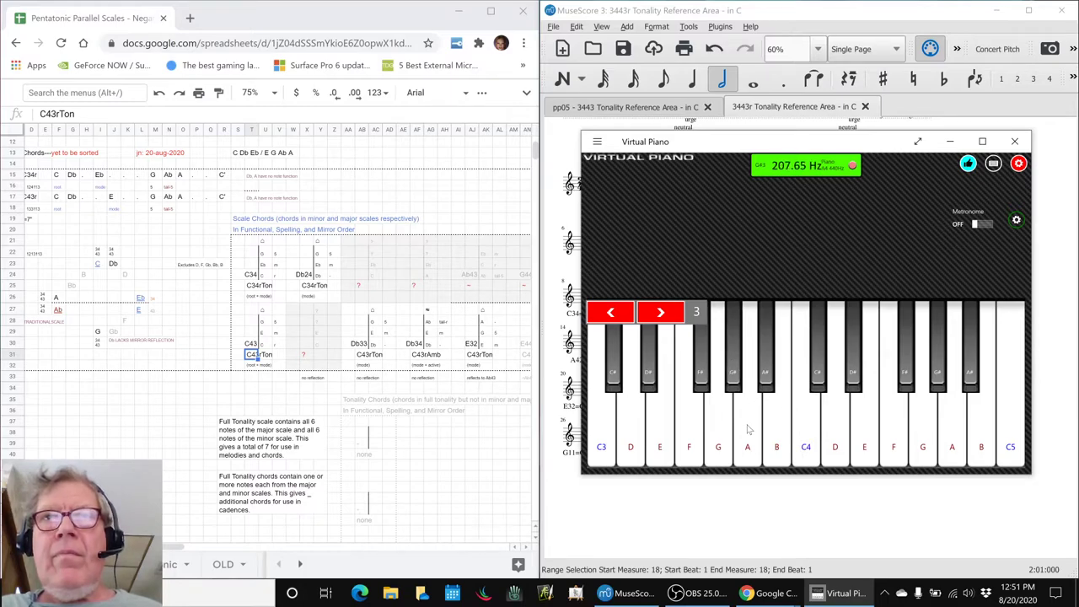
{"action": "left_click", "coordinate": [750, 429]}
{"action": "left_click", "coordinate": [804, 438]}
{"action": "left_click", "coordinate": [740, 384]}
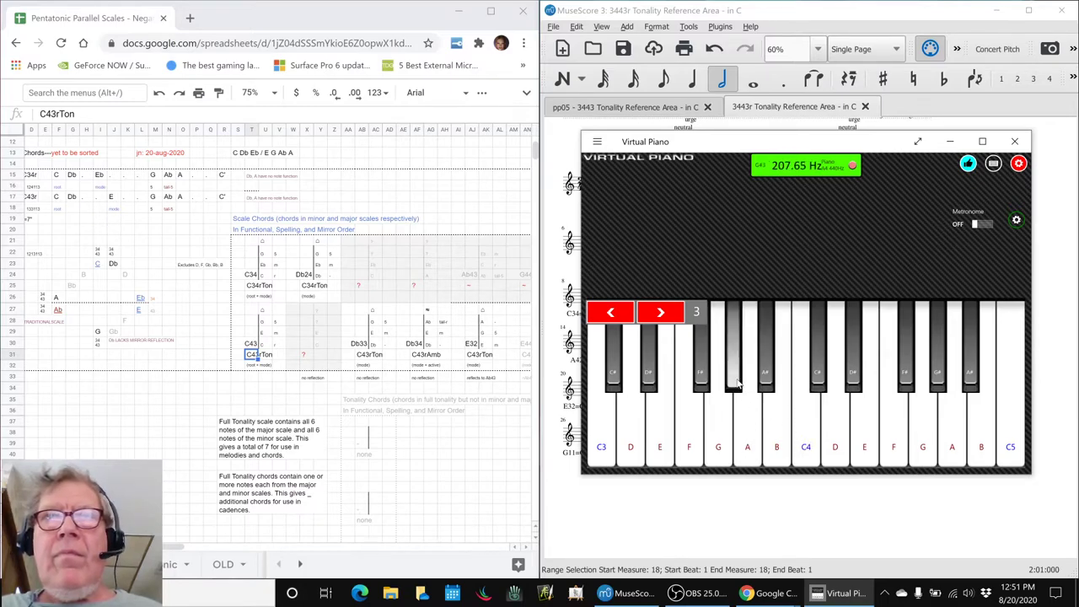
{"action": "left_click", "coordinate": [750, 415]}
{"action": "left_click", "coordinate": [724, 420]}
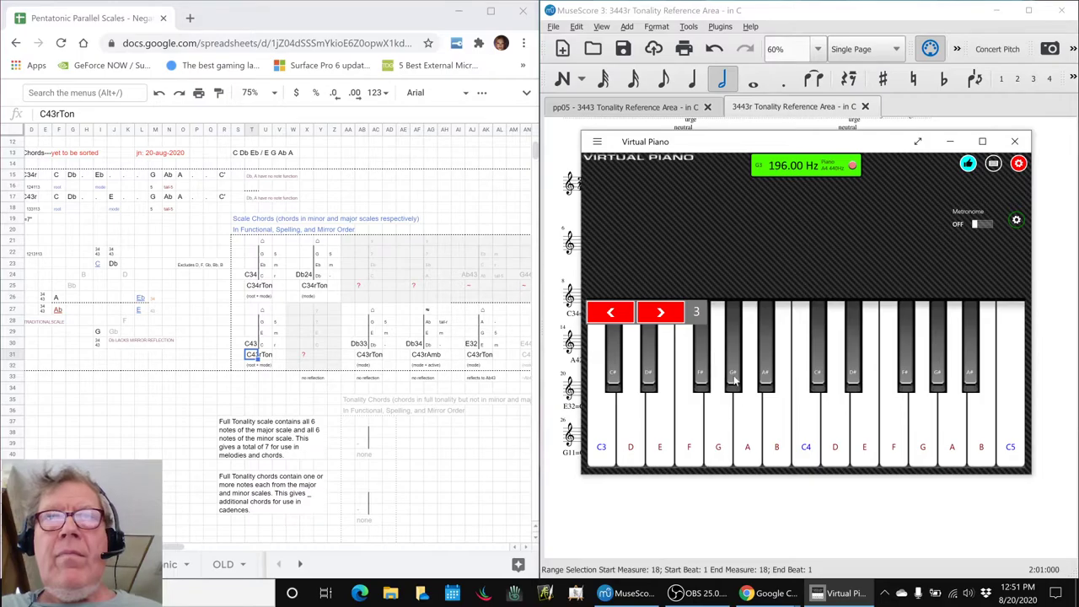
{"action": "left_click", "coordinate": [734, 381]}
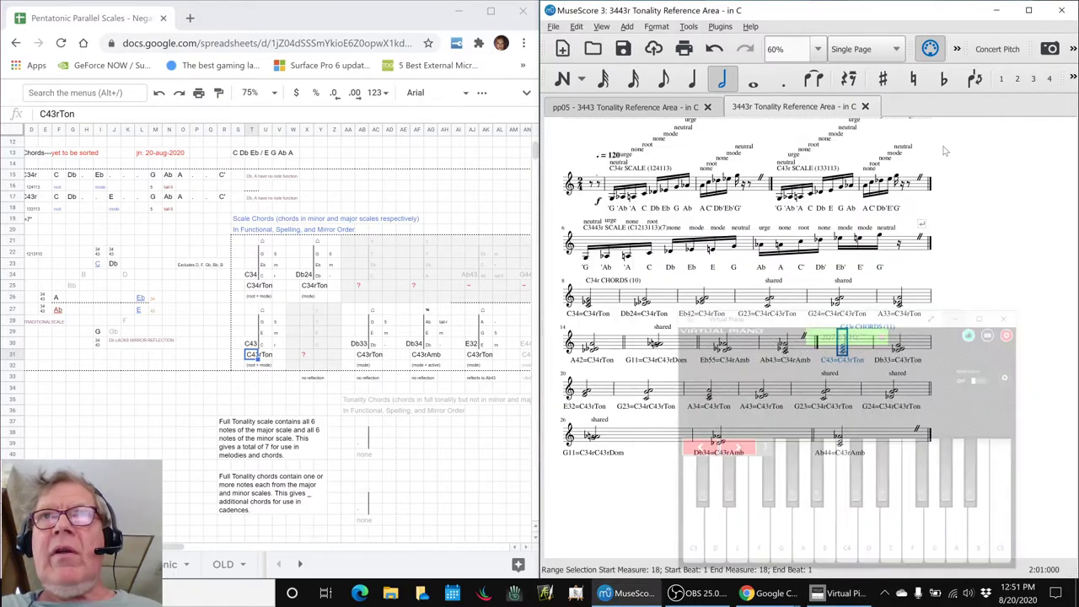
Step: Minimize the piano, select measure 2's Ab4 sixteenth, and switch to the notes sheet
{"action": "left_click", "coordinate": [950, 141]}
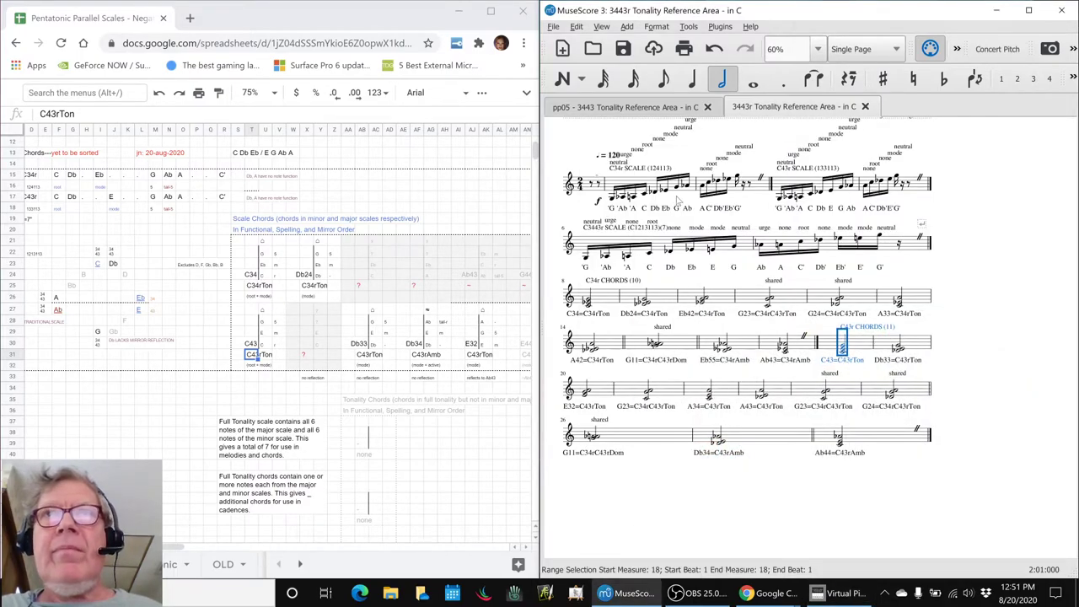
{"action": "left_click", "coordinate": [687, 186]}
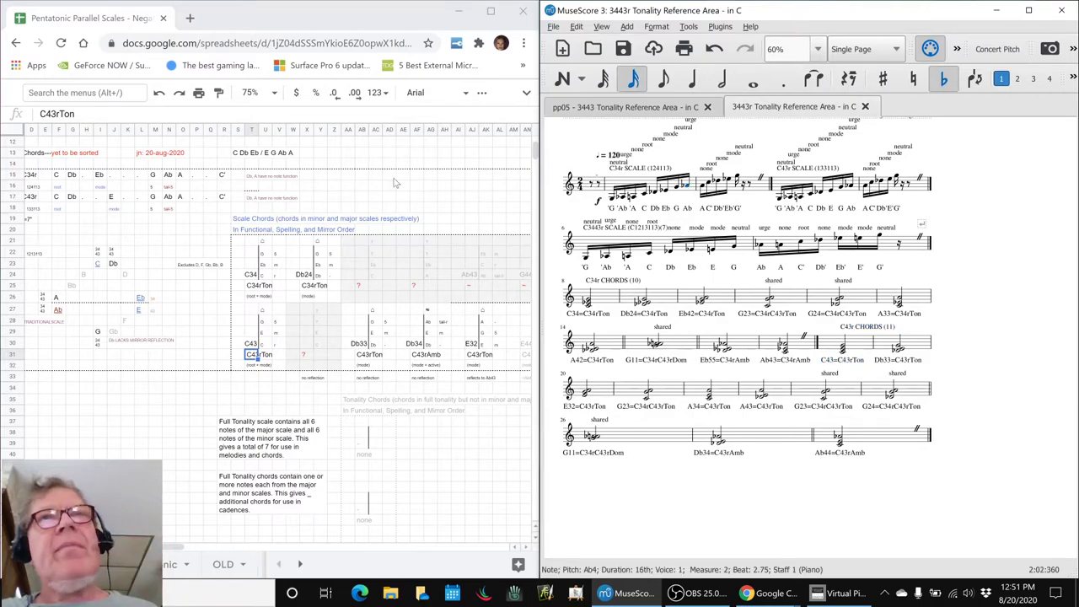
{"action": "key", "text": "alt+Tab"}
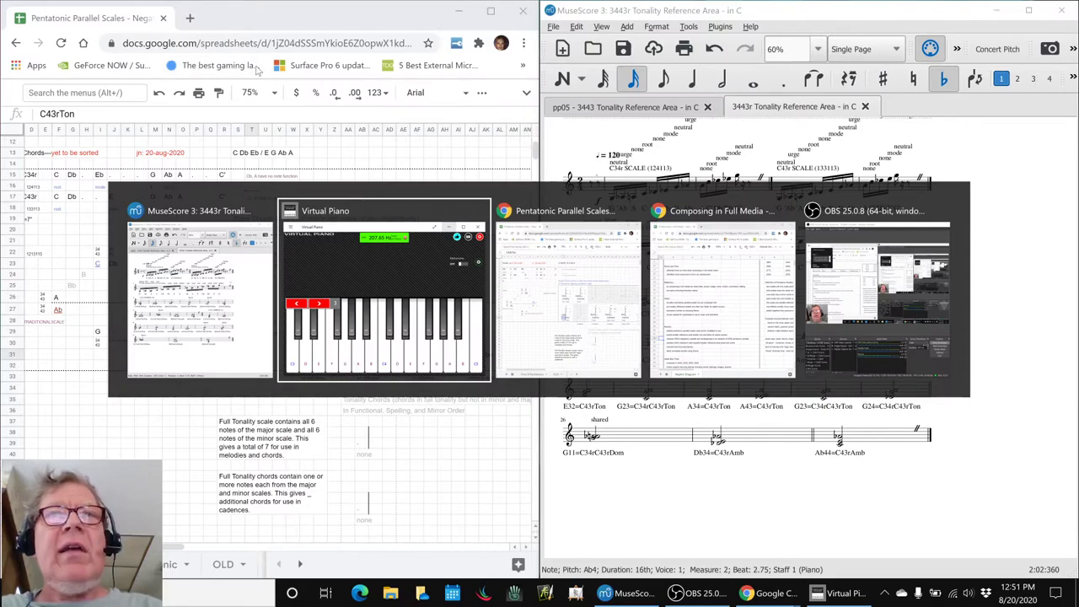
{"action": "key", "text": "alt+Tab"}
{"action": "key", "text": "alt+Tab"}
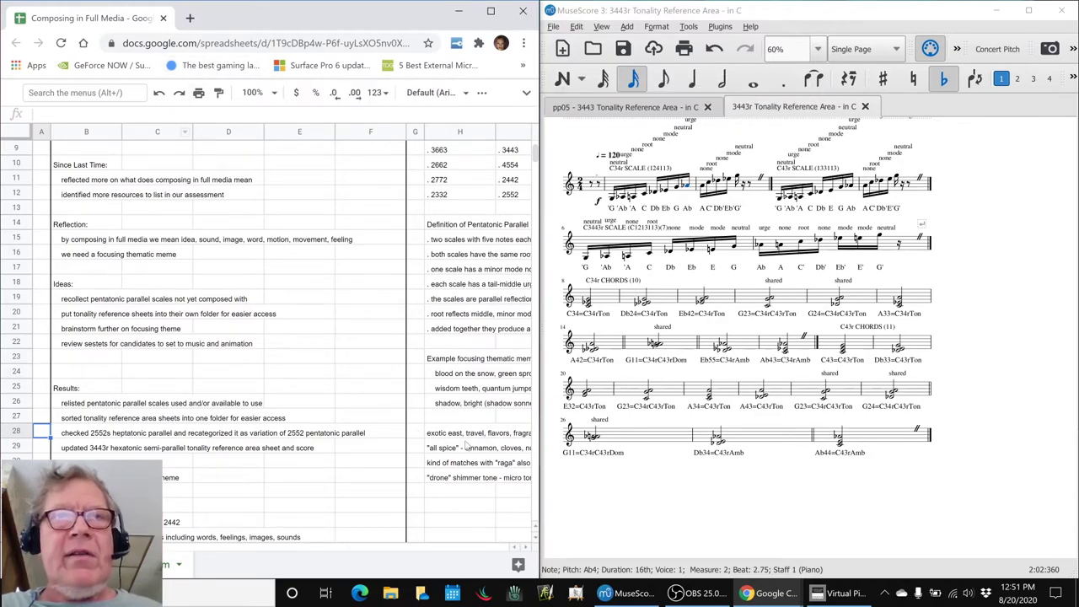
Step: Enter 'we think we want to write something new, compose something new, animate something new' in B32
{"action": "scroll", "coordinate": [467, 445], "scroll_direction": "down", "scroll_amount": 4}
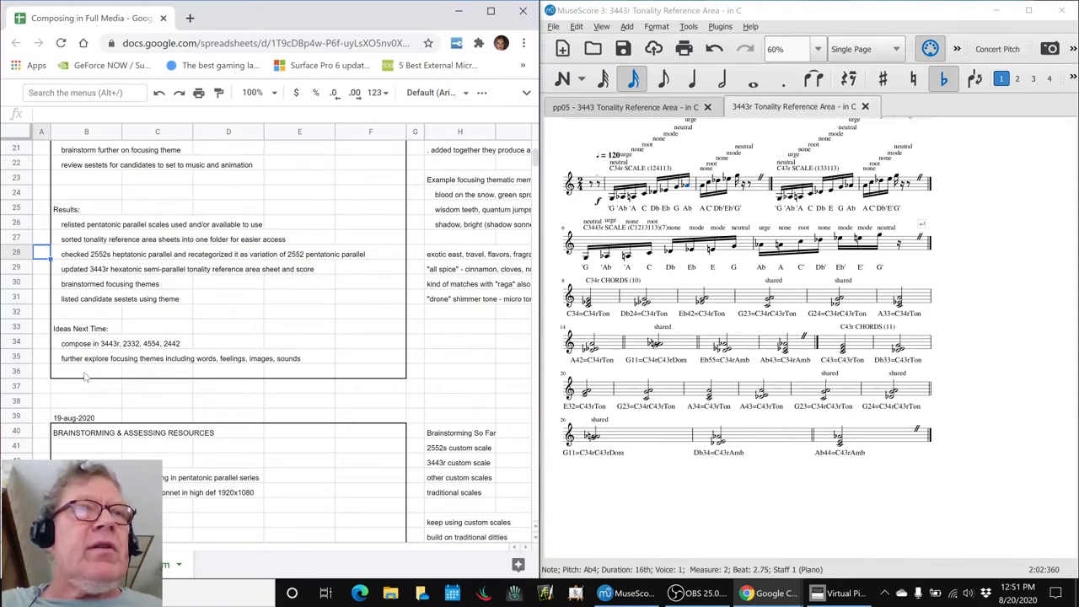
{"action": "left_click", "coordinate": [68, 317]}
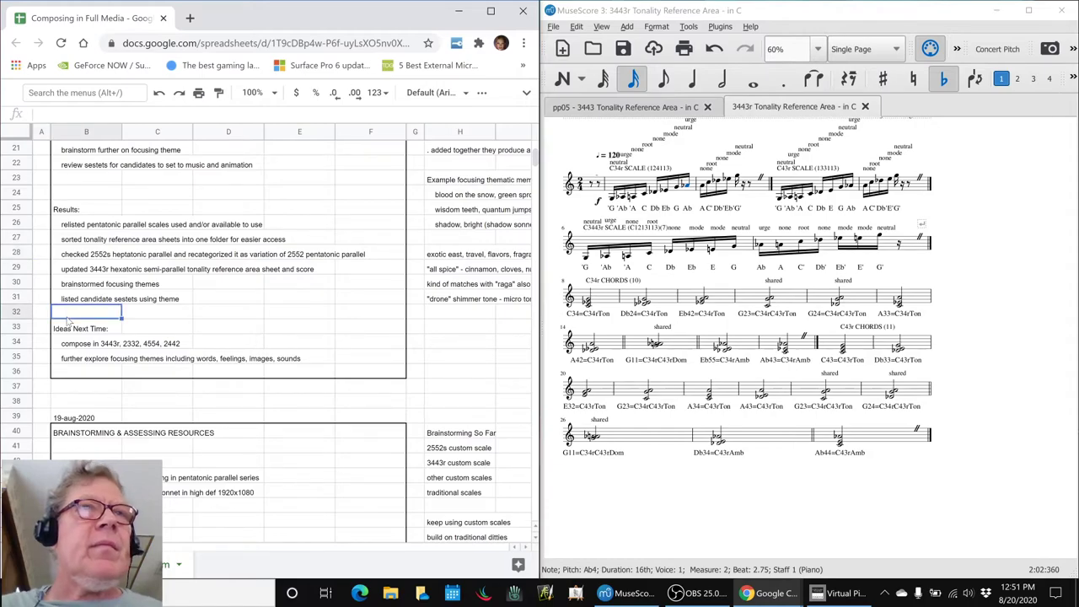
{"action": "double_click", "coordinate": [67, 318]}
{"action": "type", "text": "we"}
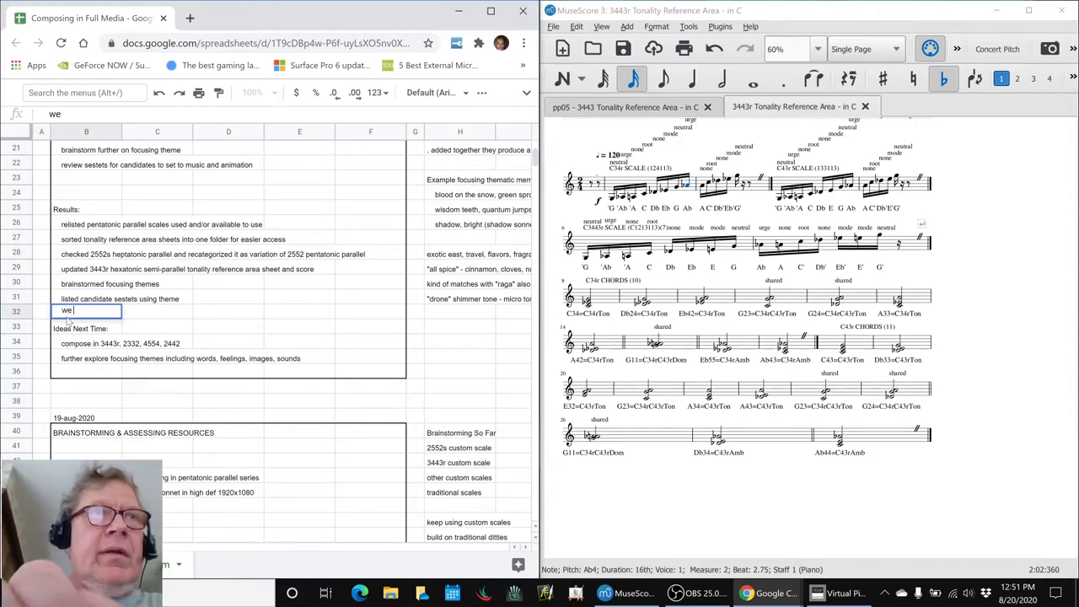
{"action": "type", "text": " think we want "}
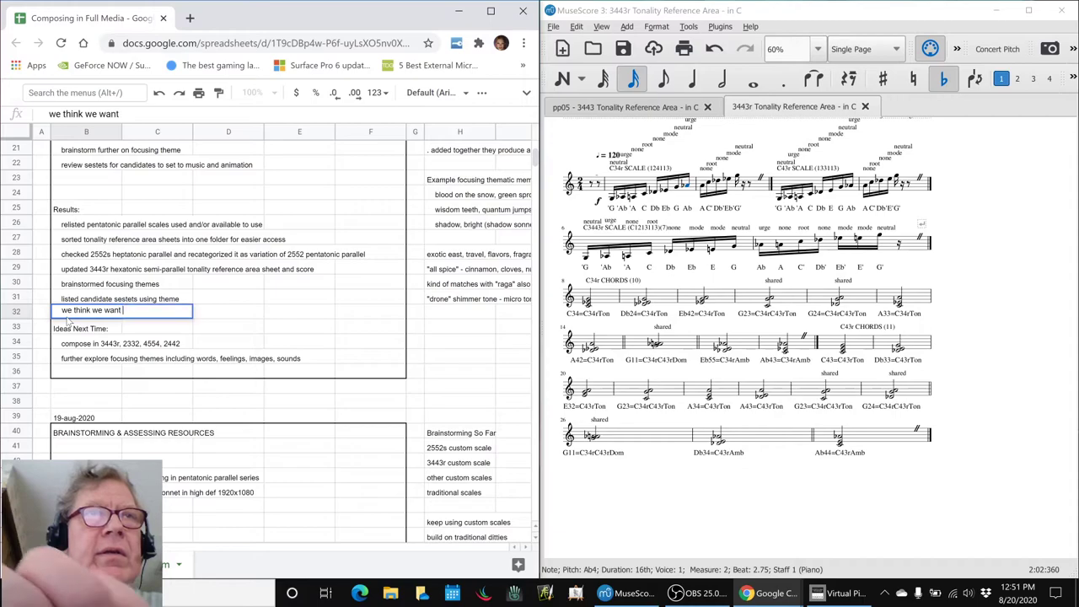
{"action": "type", "text": "to write som"}
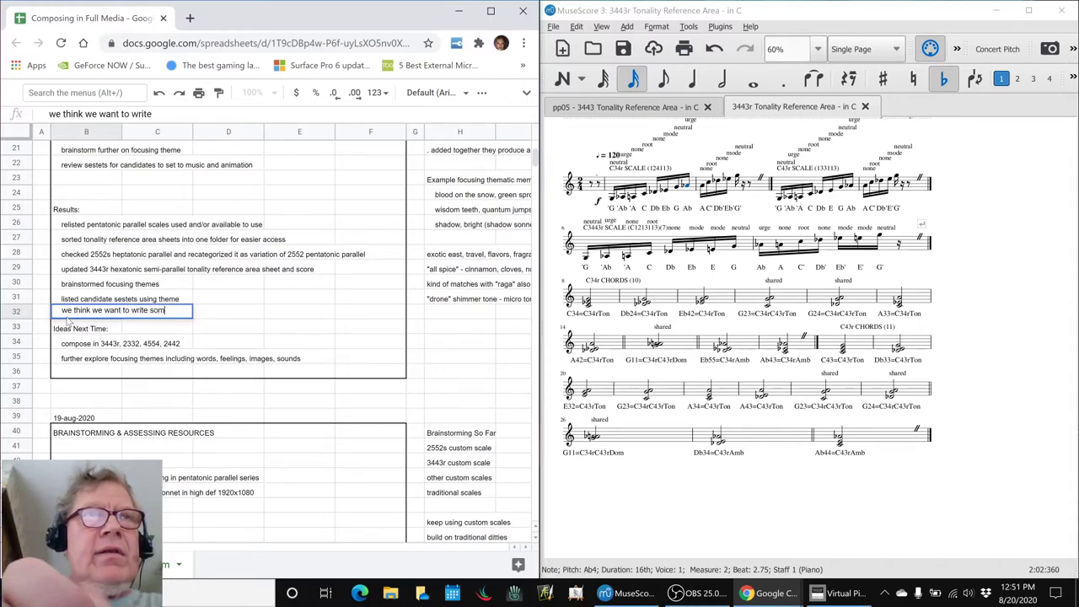
{"action": "type", "text": "ething new, com"}
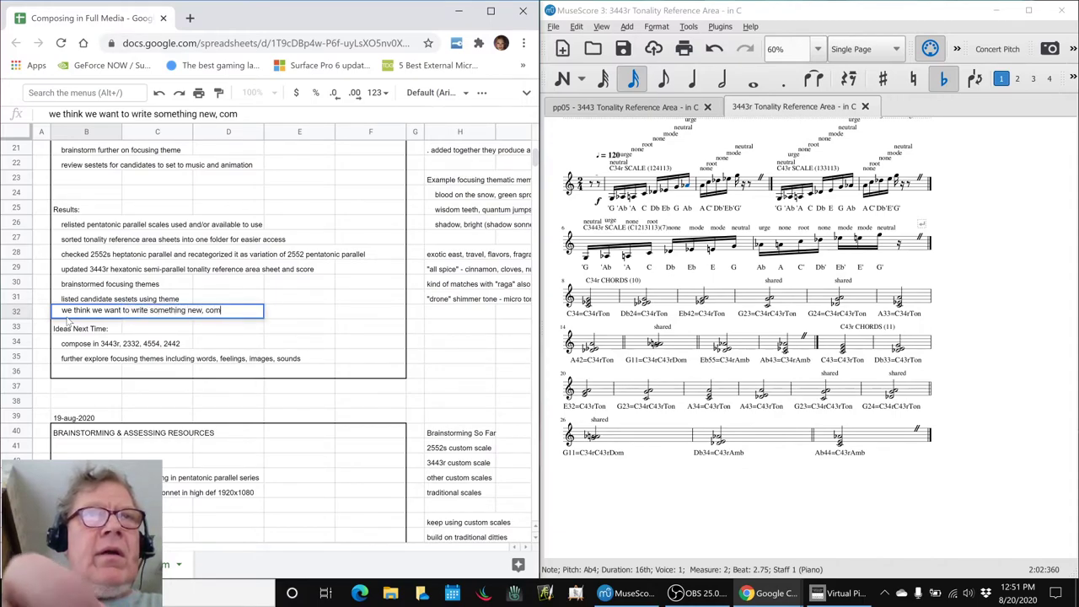
{"action": "type", "text": "pose something new, animation"}
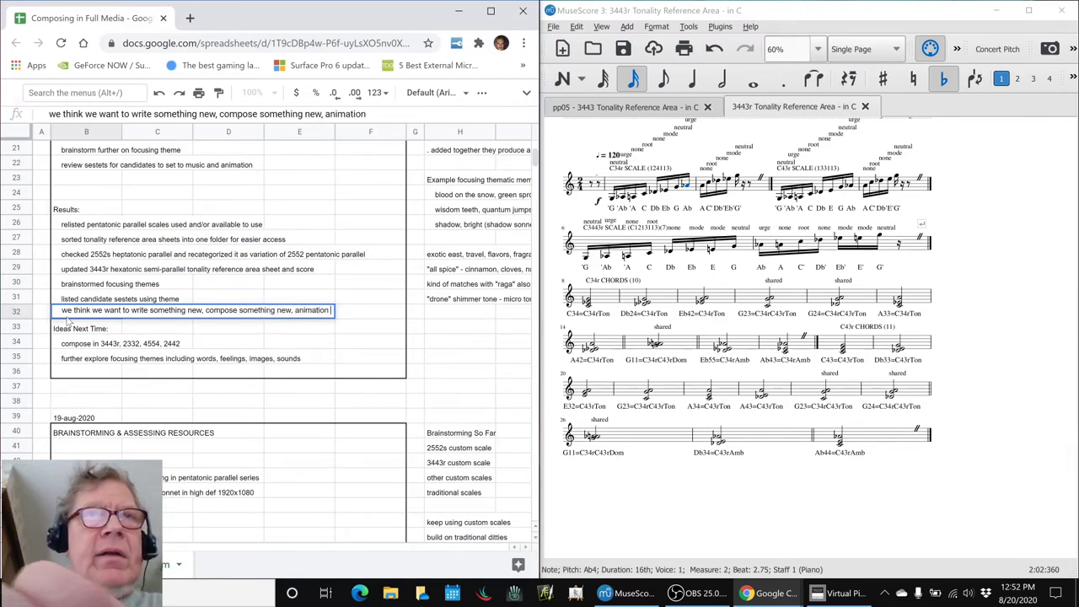
{"action": "key", "text": "BackSpace"}
{"action": "key", "text": "BackSpace"}
{"action": "key", "text": "BackSpace"}
{"action": "key", "text": "BackSpace"}
{"action": "type", "text": "e some"}
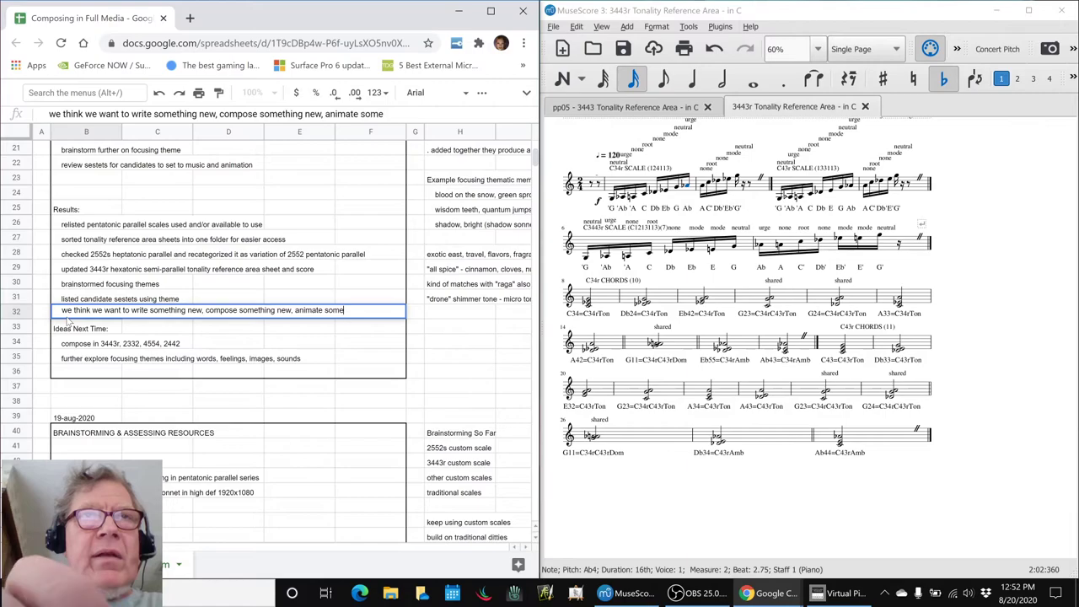
{"action": "type", "text": "thing new"}
{"action": "key", "text": "Return"}
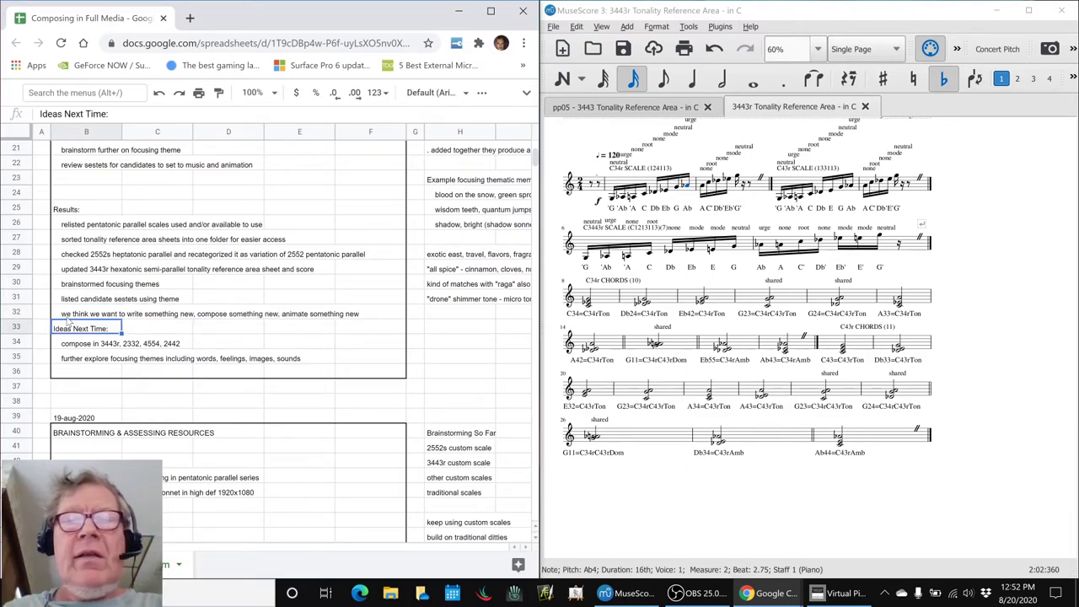
Step: Shift the Ideas Next Time block B33:B35 down a row, clearing B33 as a blank spacer
{"action": "key", "text": "shift+Down"}
{"action": "key", "text": "shift+Down"}
{"action": "key", "text": "ctrl+c"}
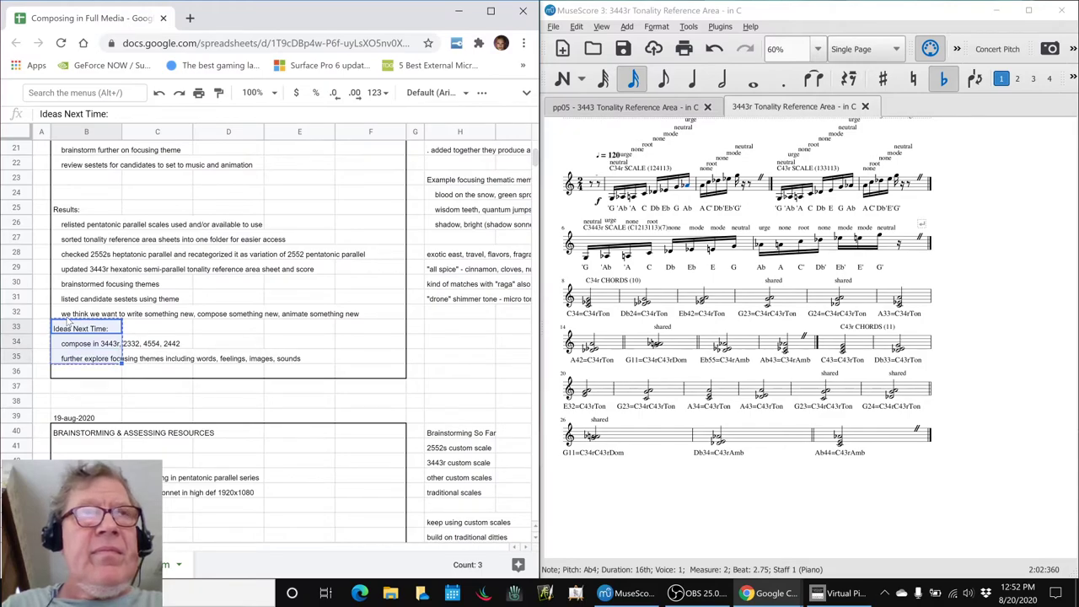
{"action": "key", "text": "Down"}
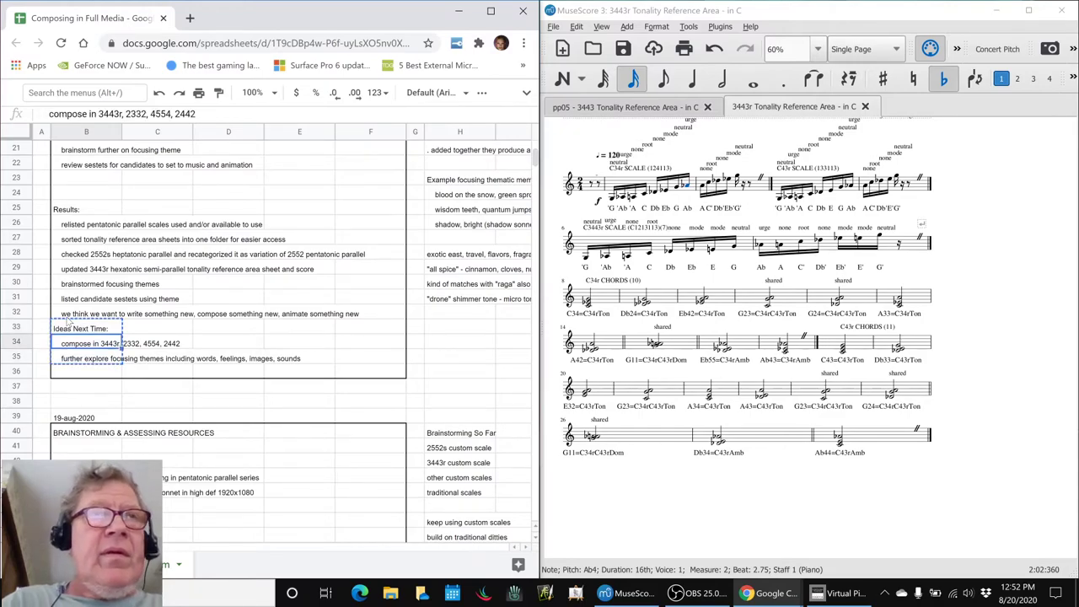
{"action": "key", "text": "ctrl+v"}
{"action": "key", "text": "Up"}
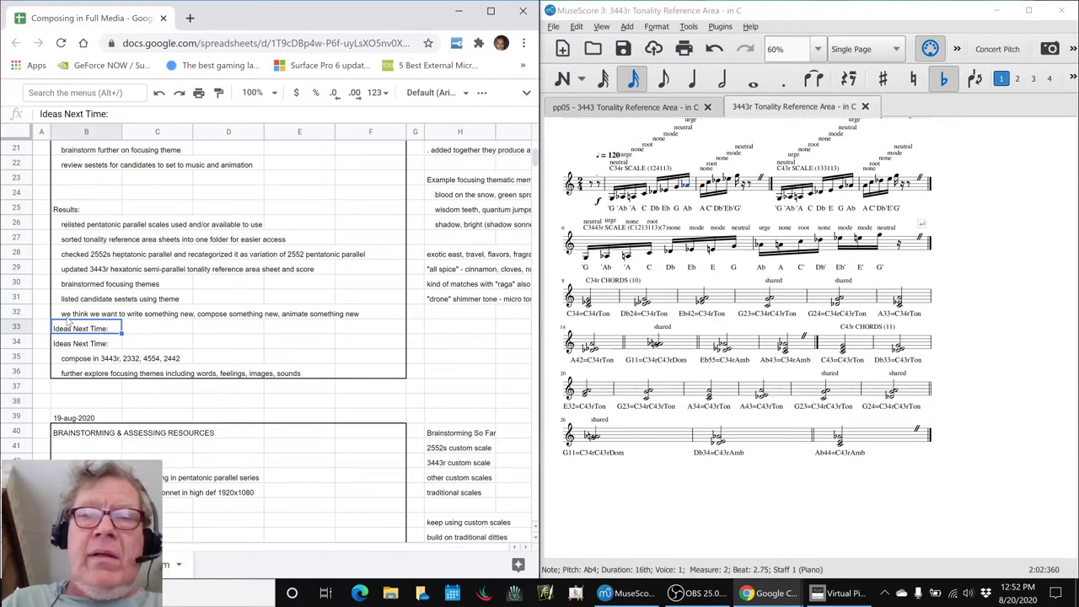
{"action": "key", "text": "Return"}
{"action": "key", "text": "Escape"}
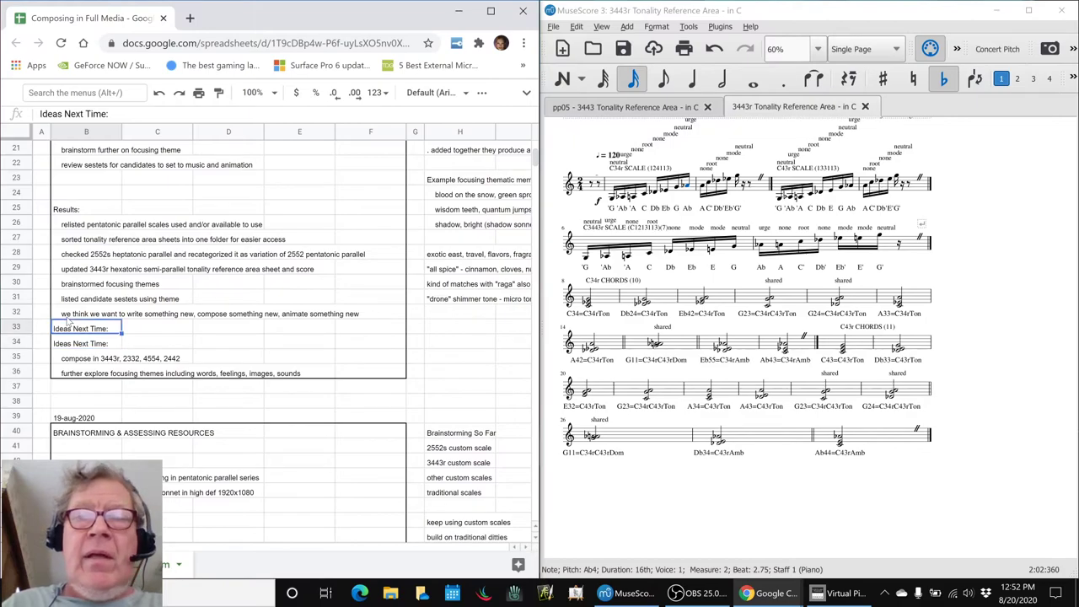
{"action": "key", "text": "Delete"}
{"action": "key", "text": "Down"}
{"action": "key", "text": "Up"}
{"action": "key", "text": "Up"}
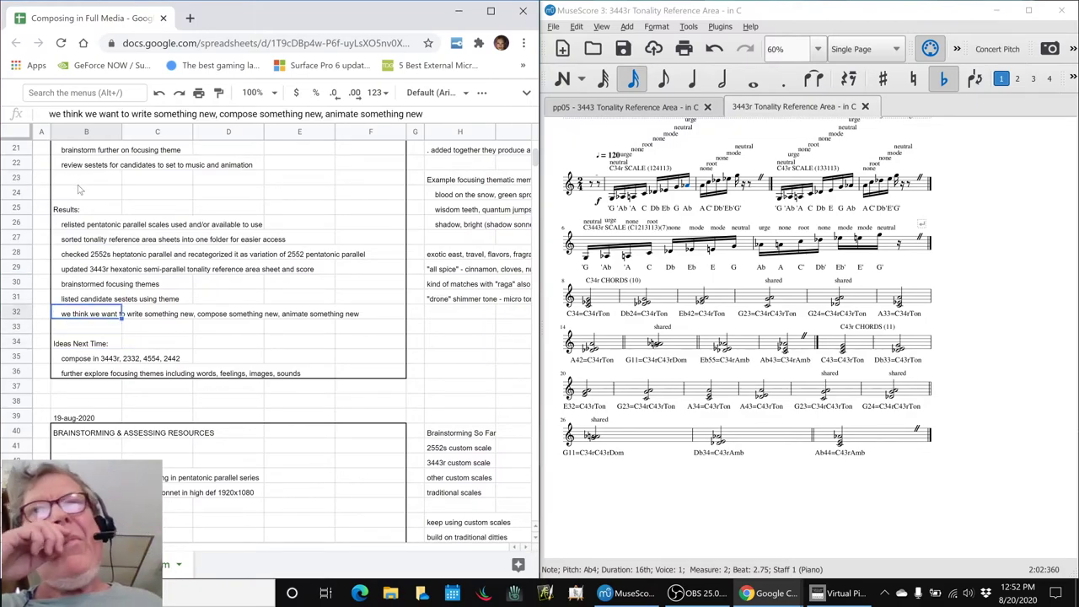
Step: Deselect the notes in the 3443r score and bring OBS Studio forward
{"action": "left_click", "coordinate": [1019, 377]}
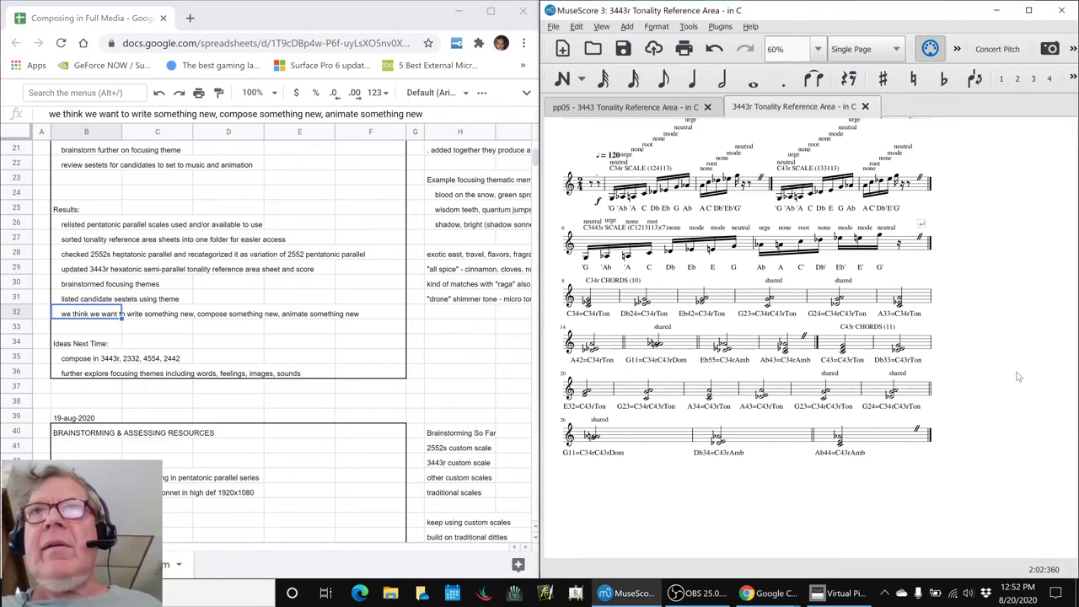
{"action": "scroll", "coordinate": [1022, 367], "scroll_direction": "up", "scroll_amount": 3}
{"action": "scroll", "coordinate": [1022, 361], "scroll_direction": "down", "scroll_amount": 3}
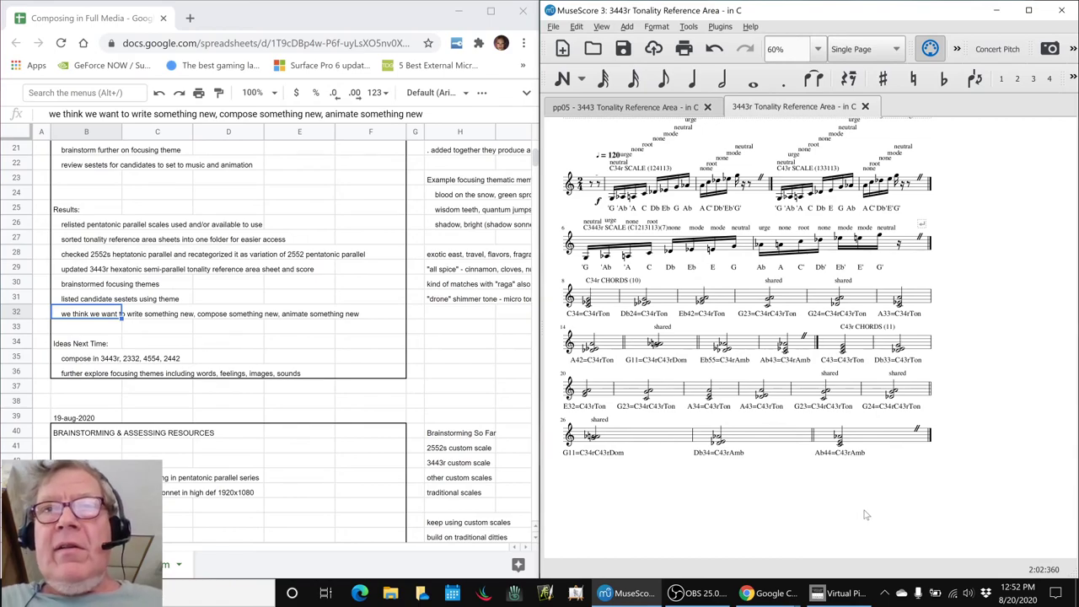
{"action": "left_click", "coordinate": [725, 595]}
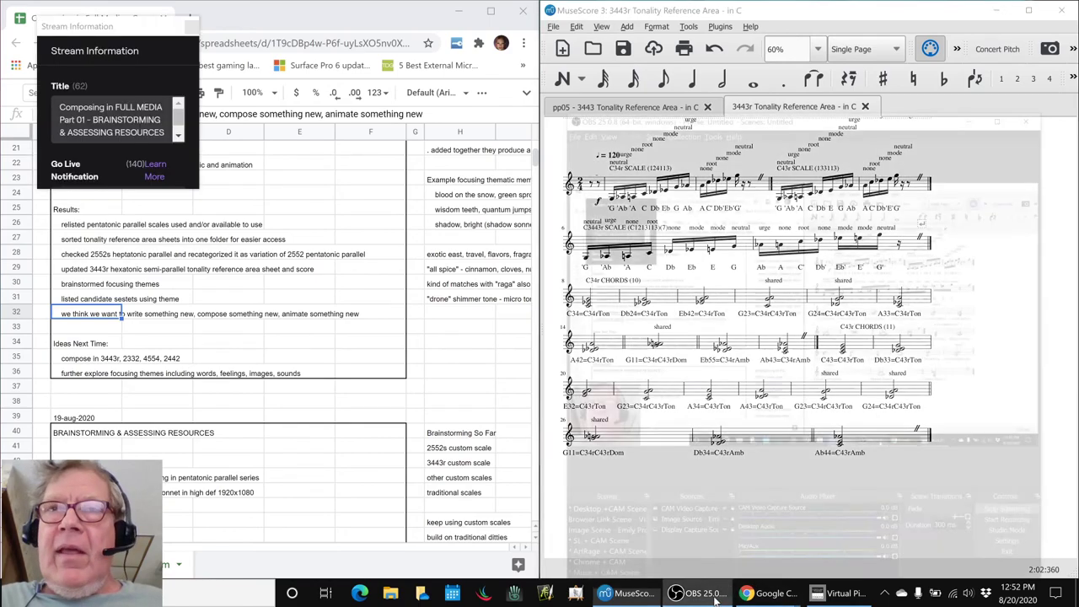